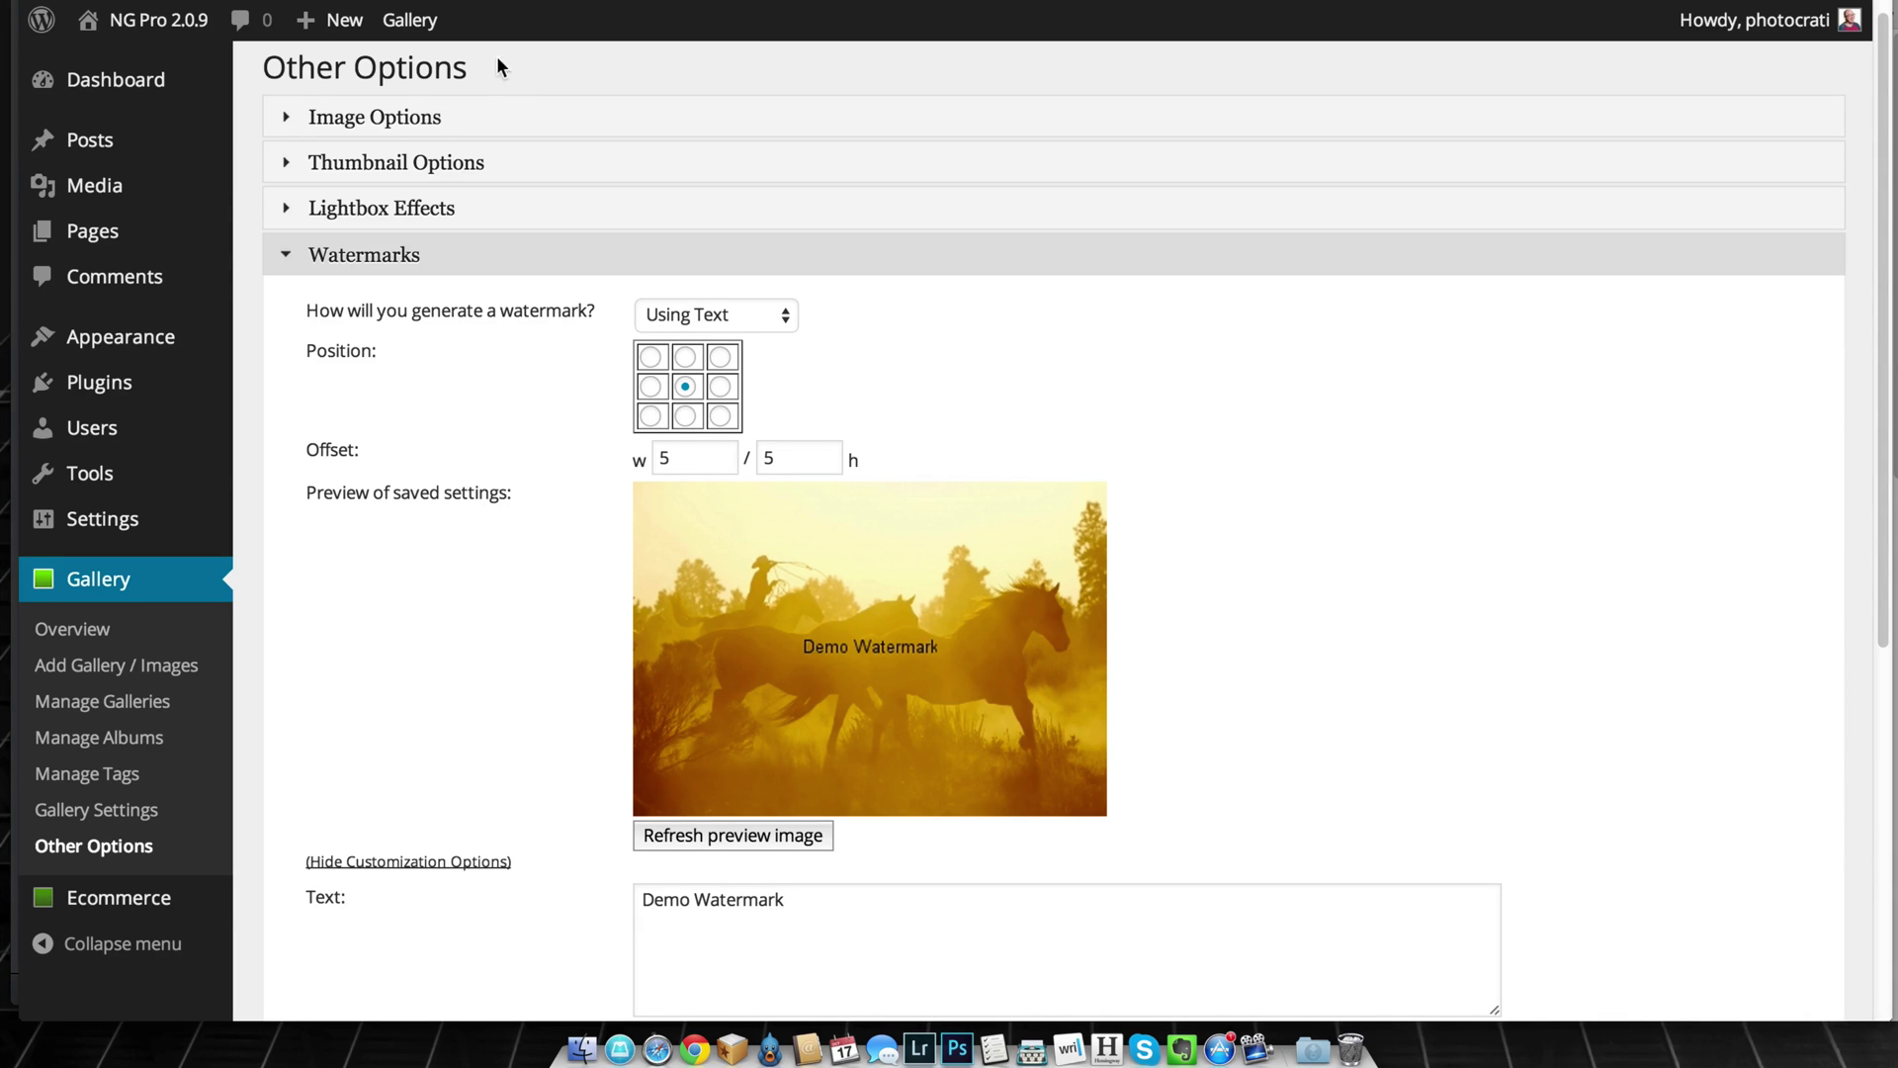
click(522, 104)
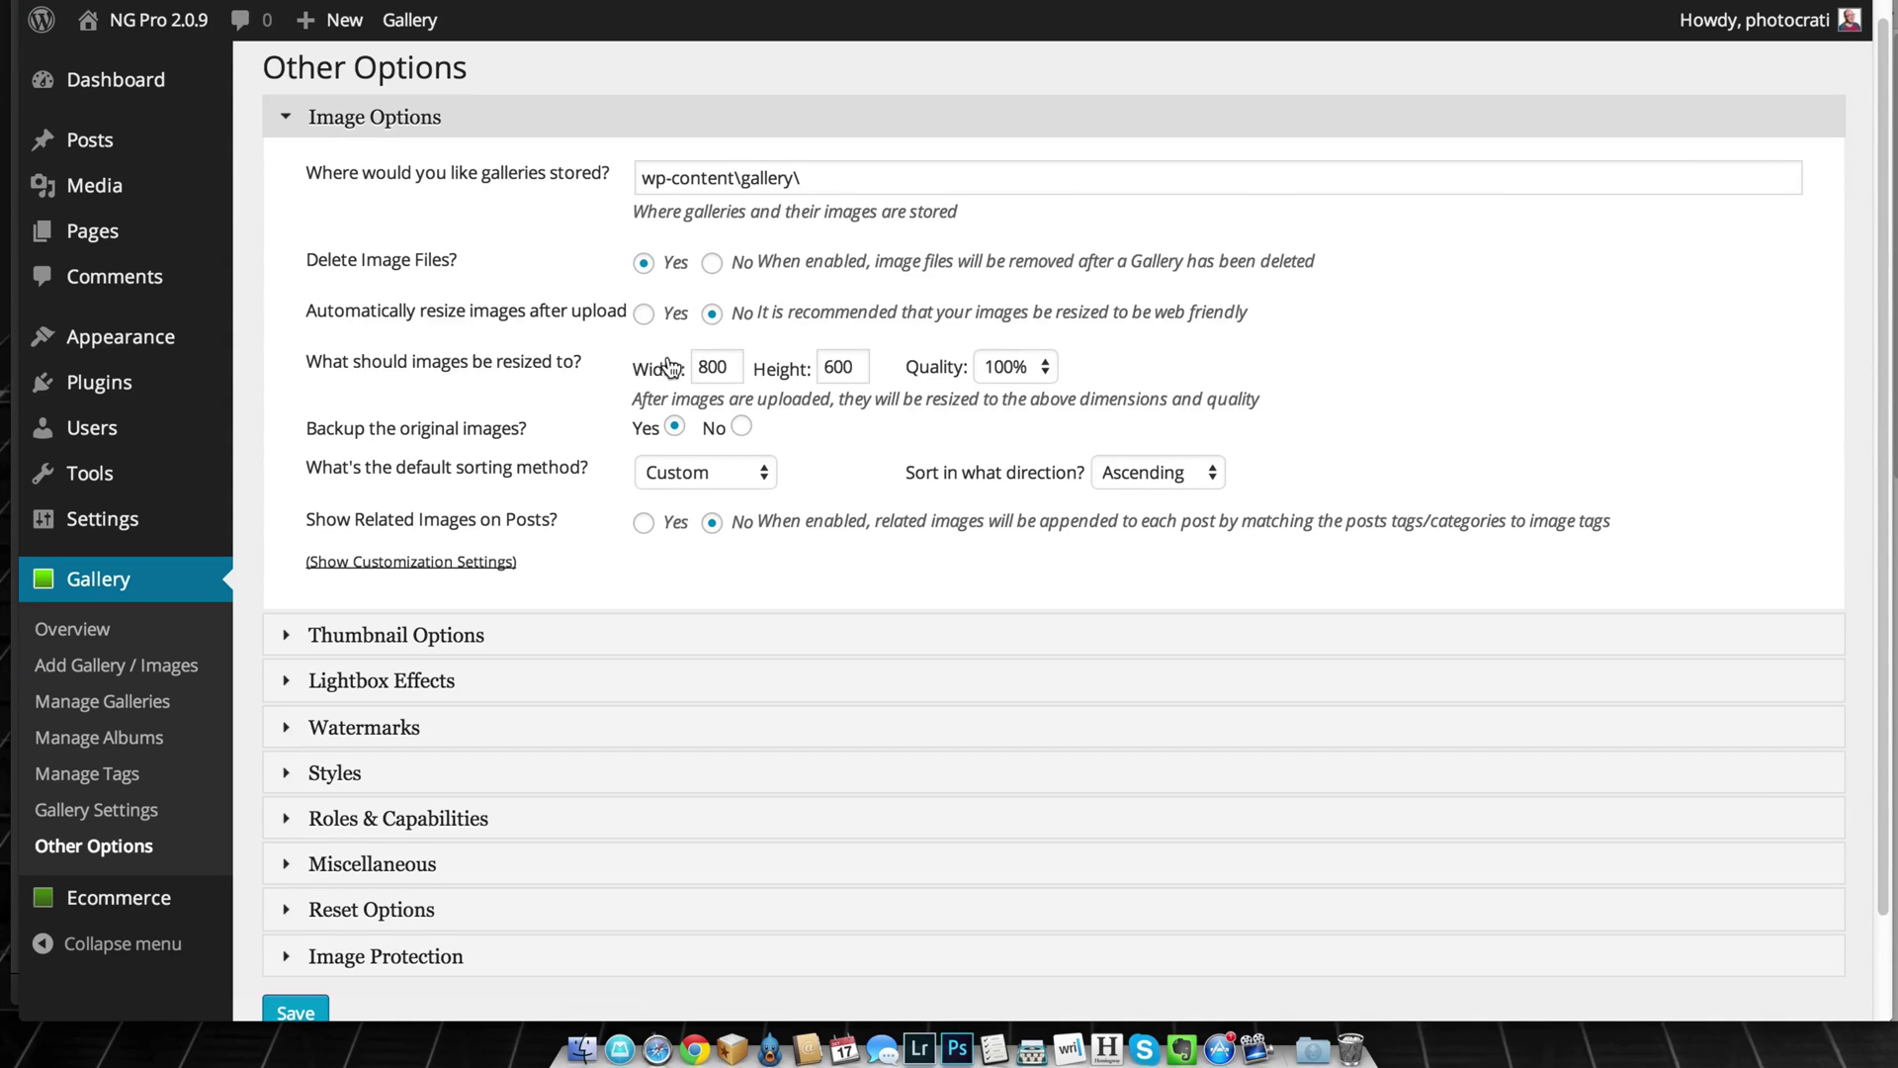
click(644, 315)
click(711, 314)
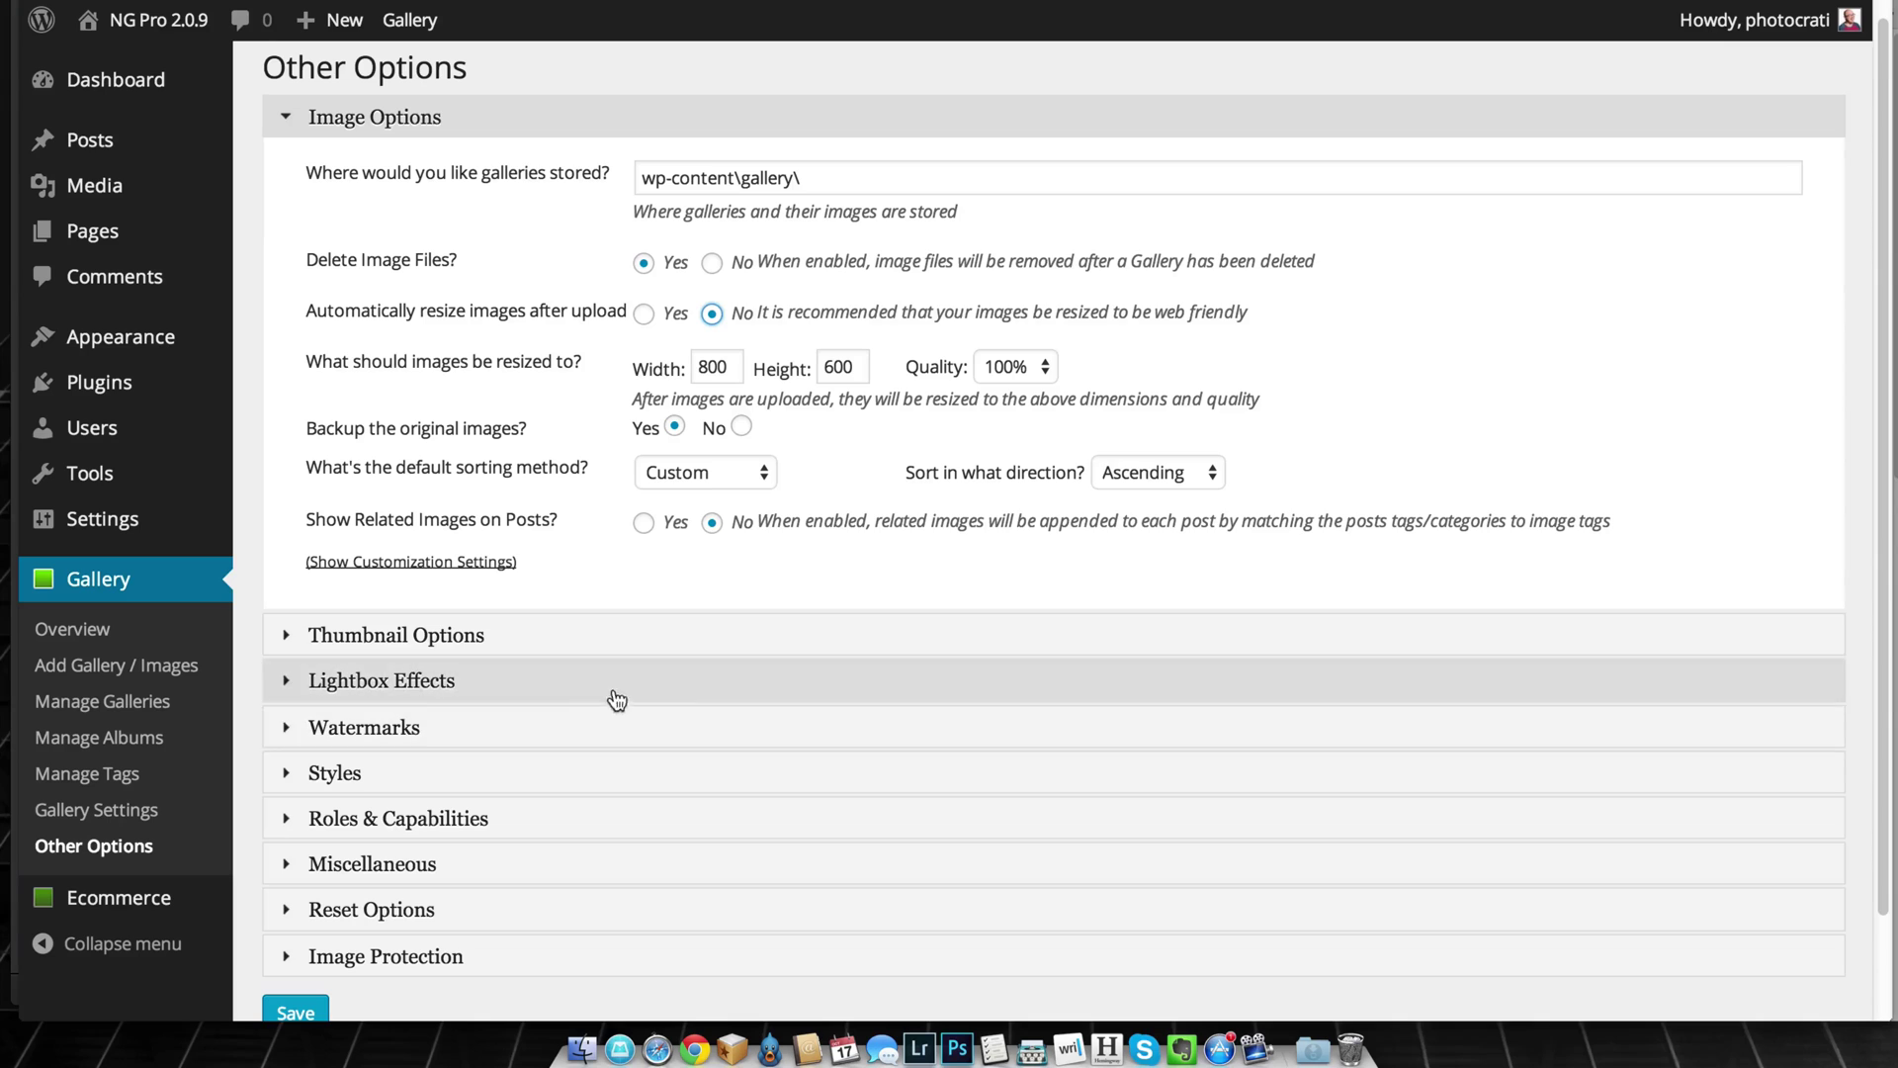
click(609, 733)
Save the Demo Watermark settings
scroll(508, 767, down, 3)
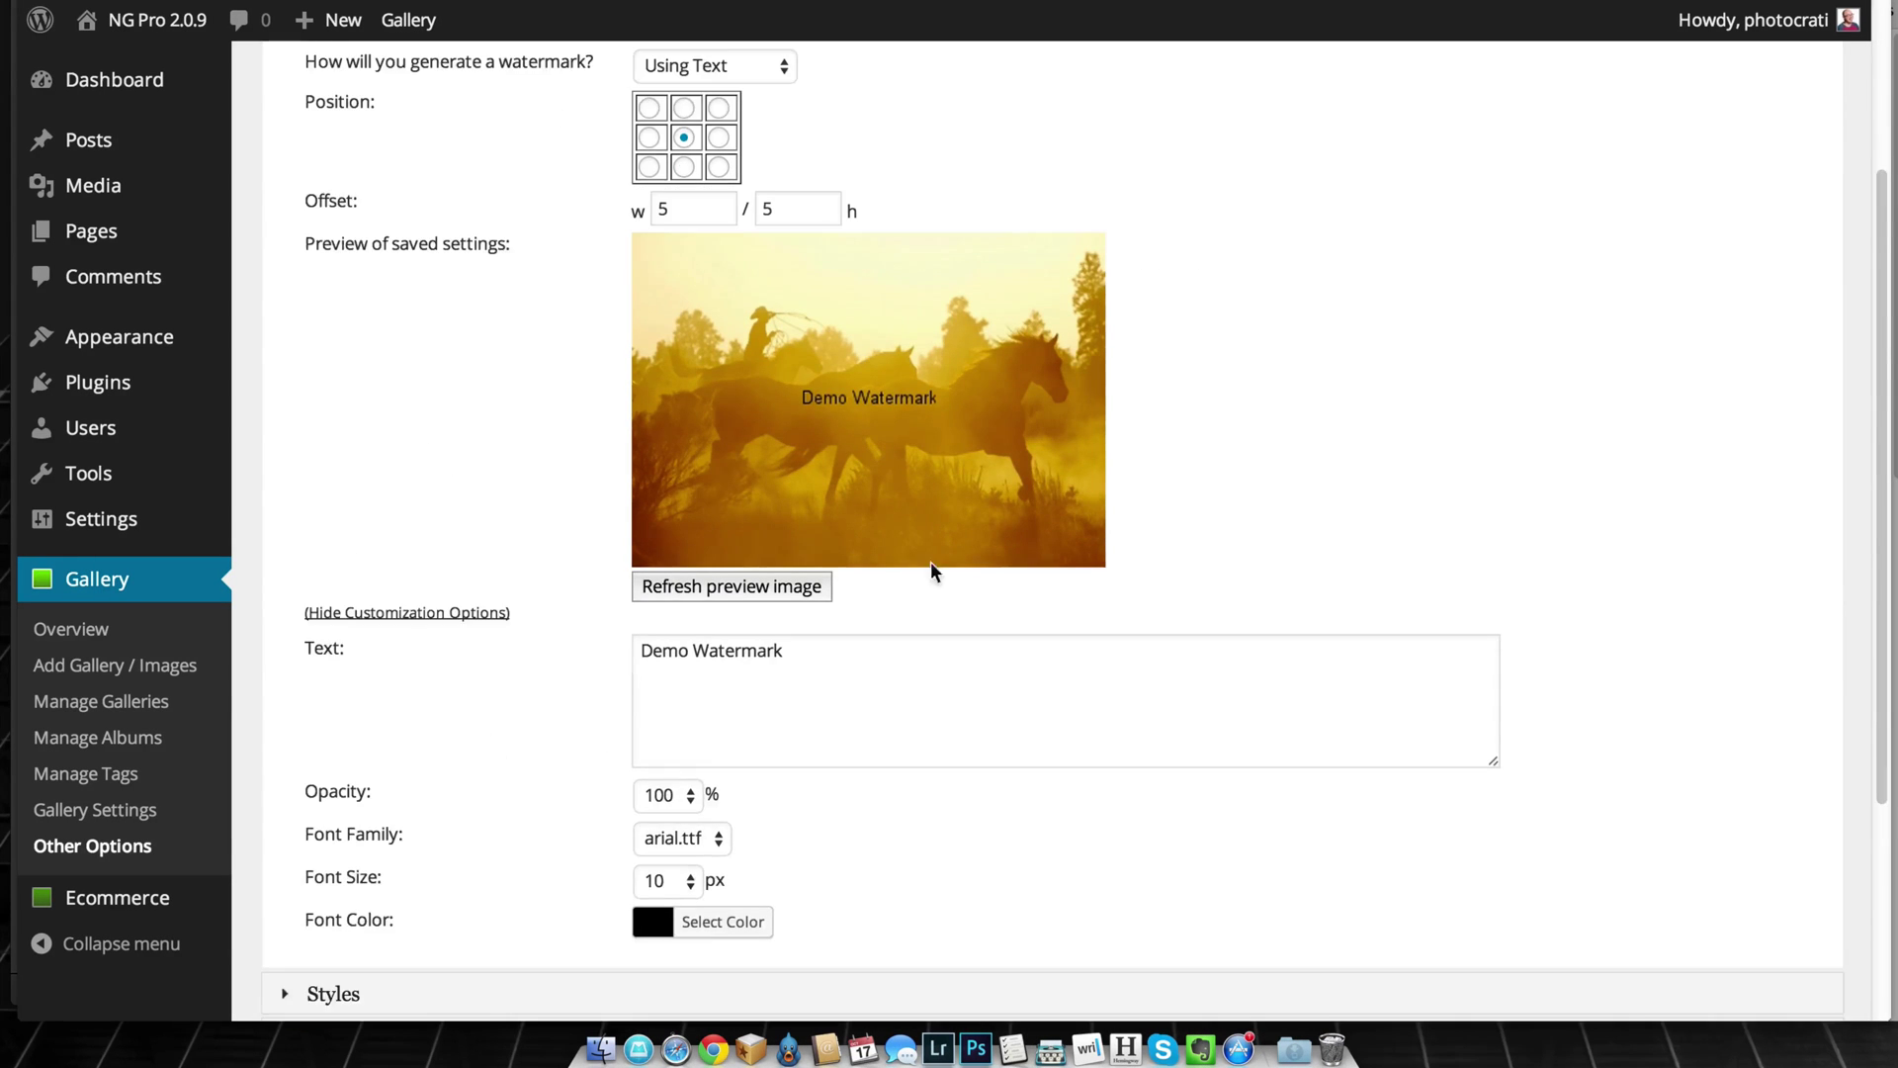
scroll(402, 763, down, 5)
click(294, 898)
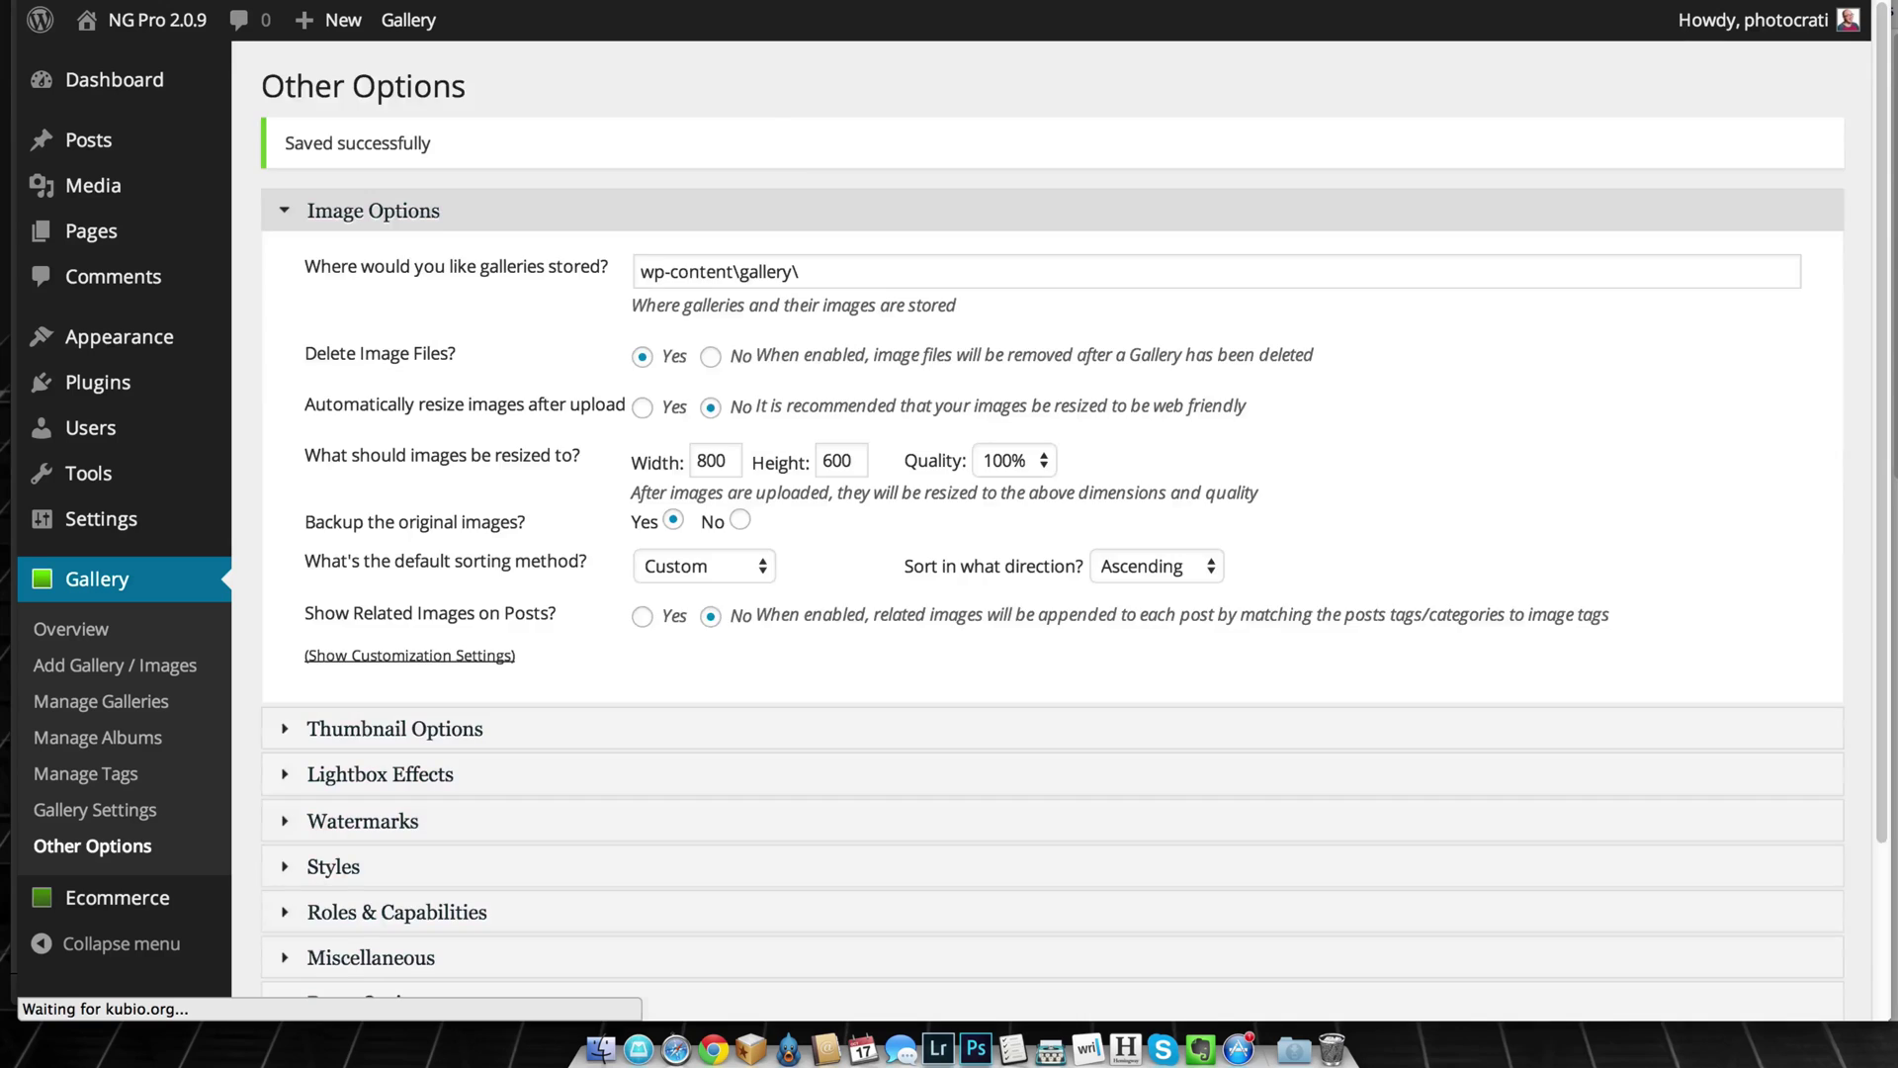
Select all galleries in Manage Galleries and run the Set watermark bulk action, confirming it
click(423, 39)
click(287, 313)
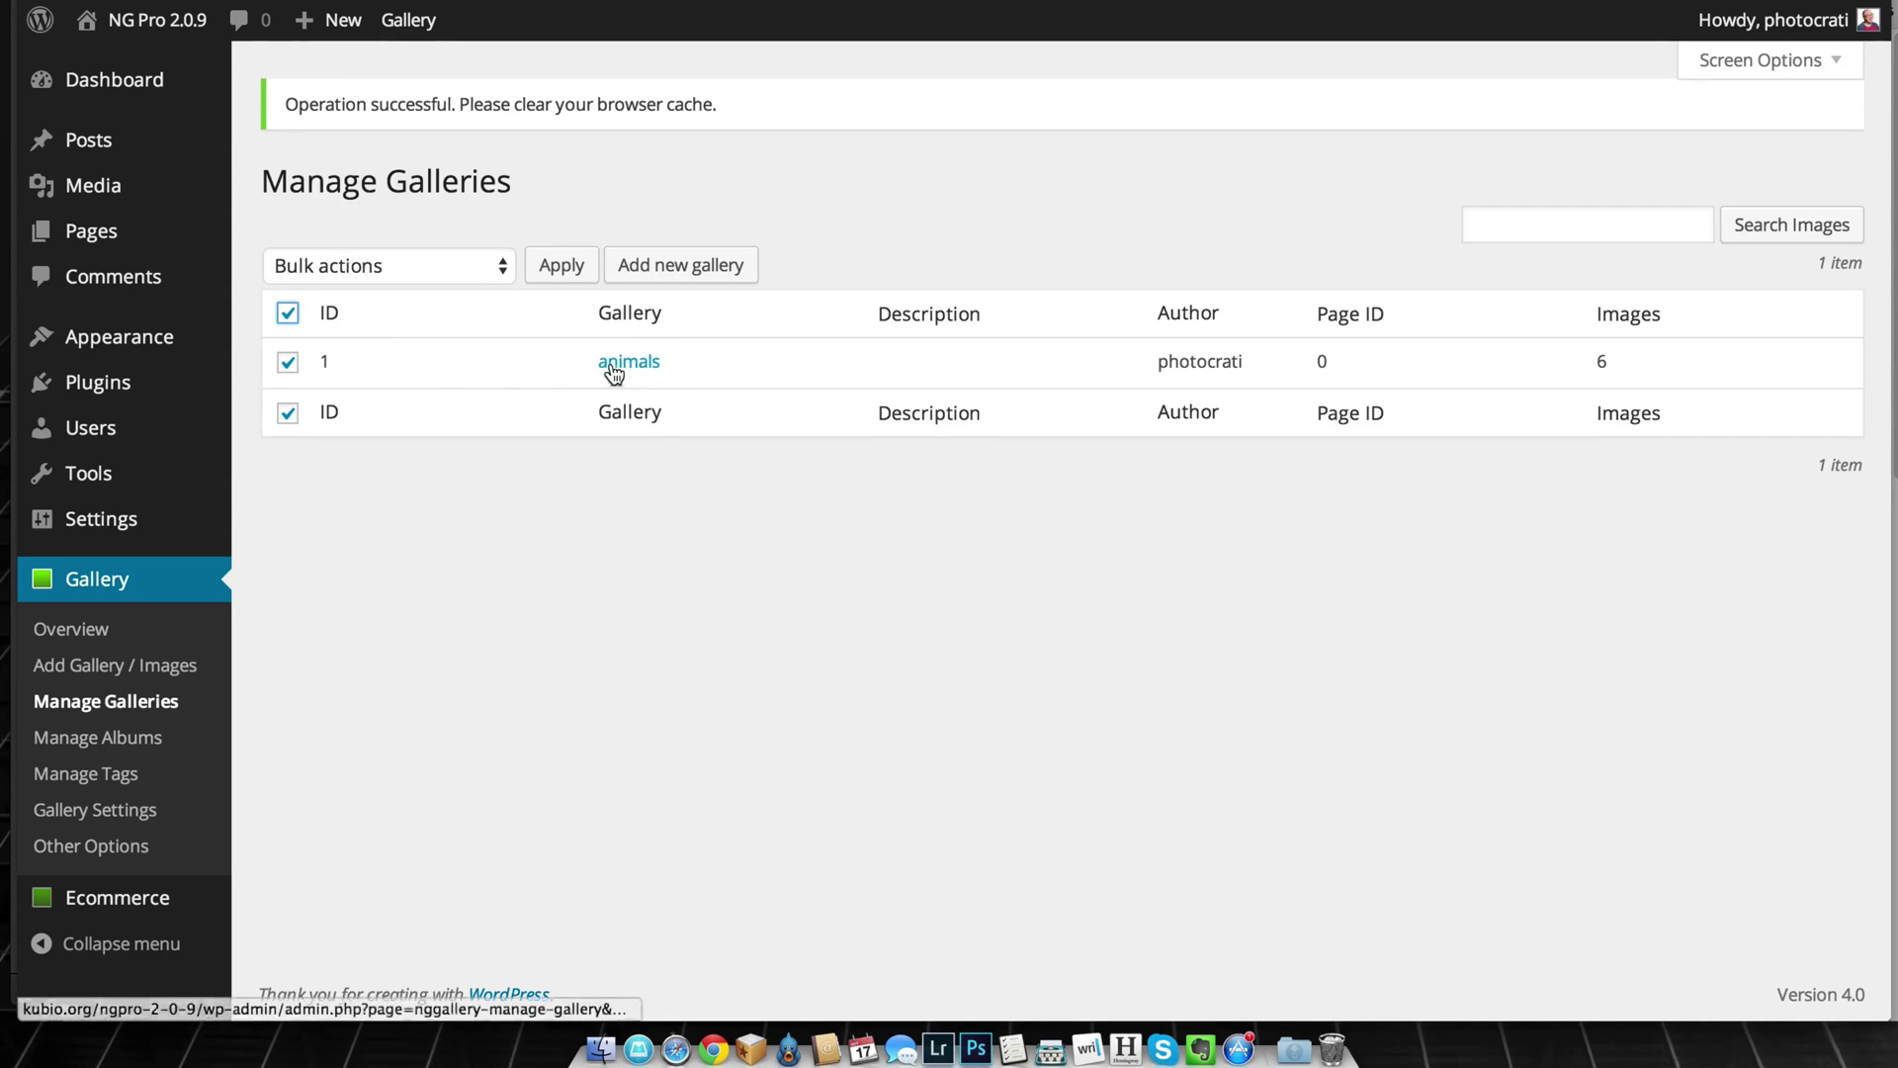
click(343, 263)
click(347, 317)
click(556, 265)
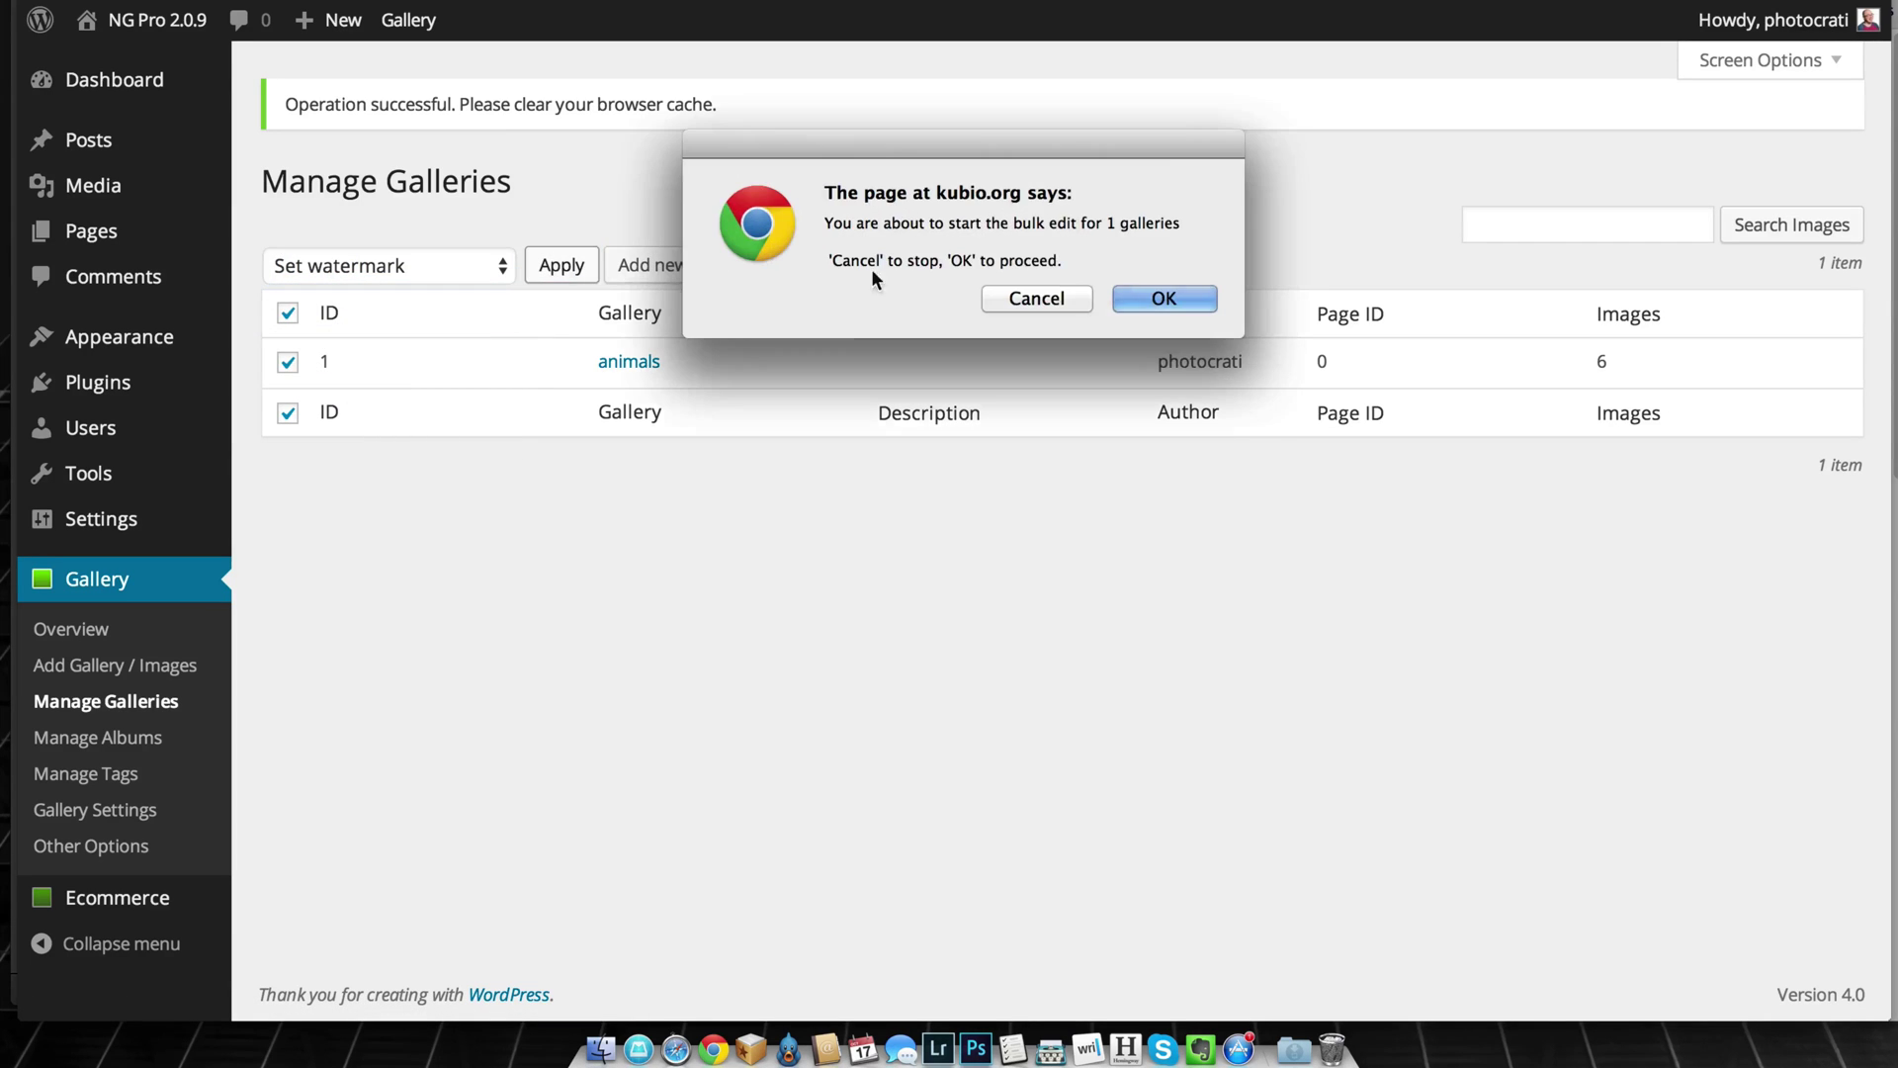
click(1164, 296)
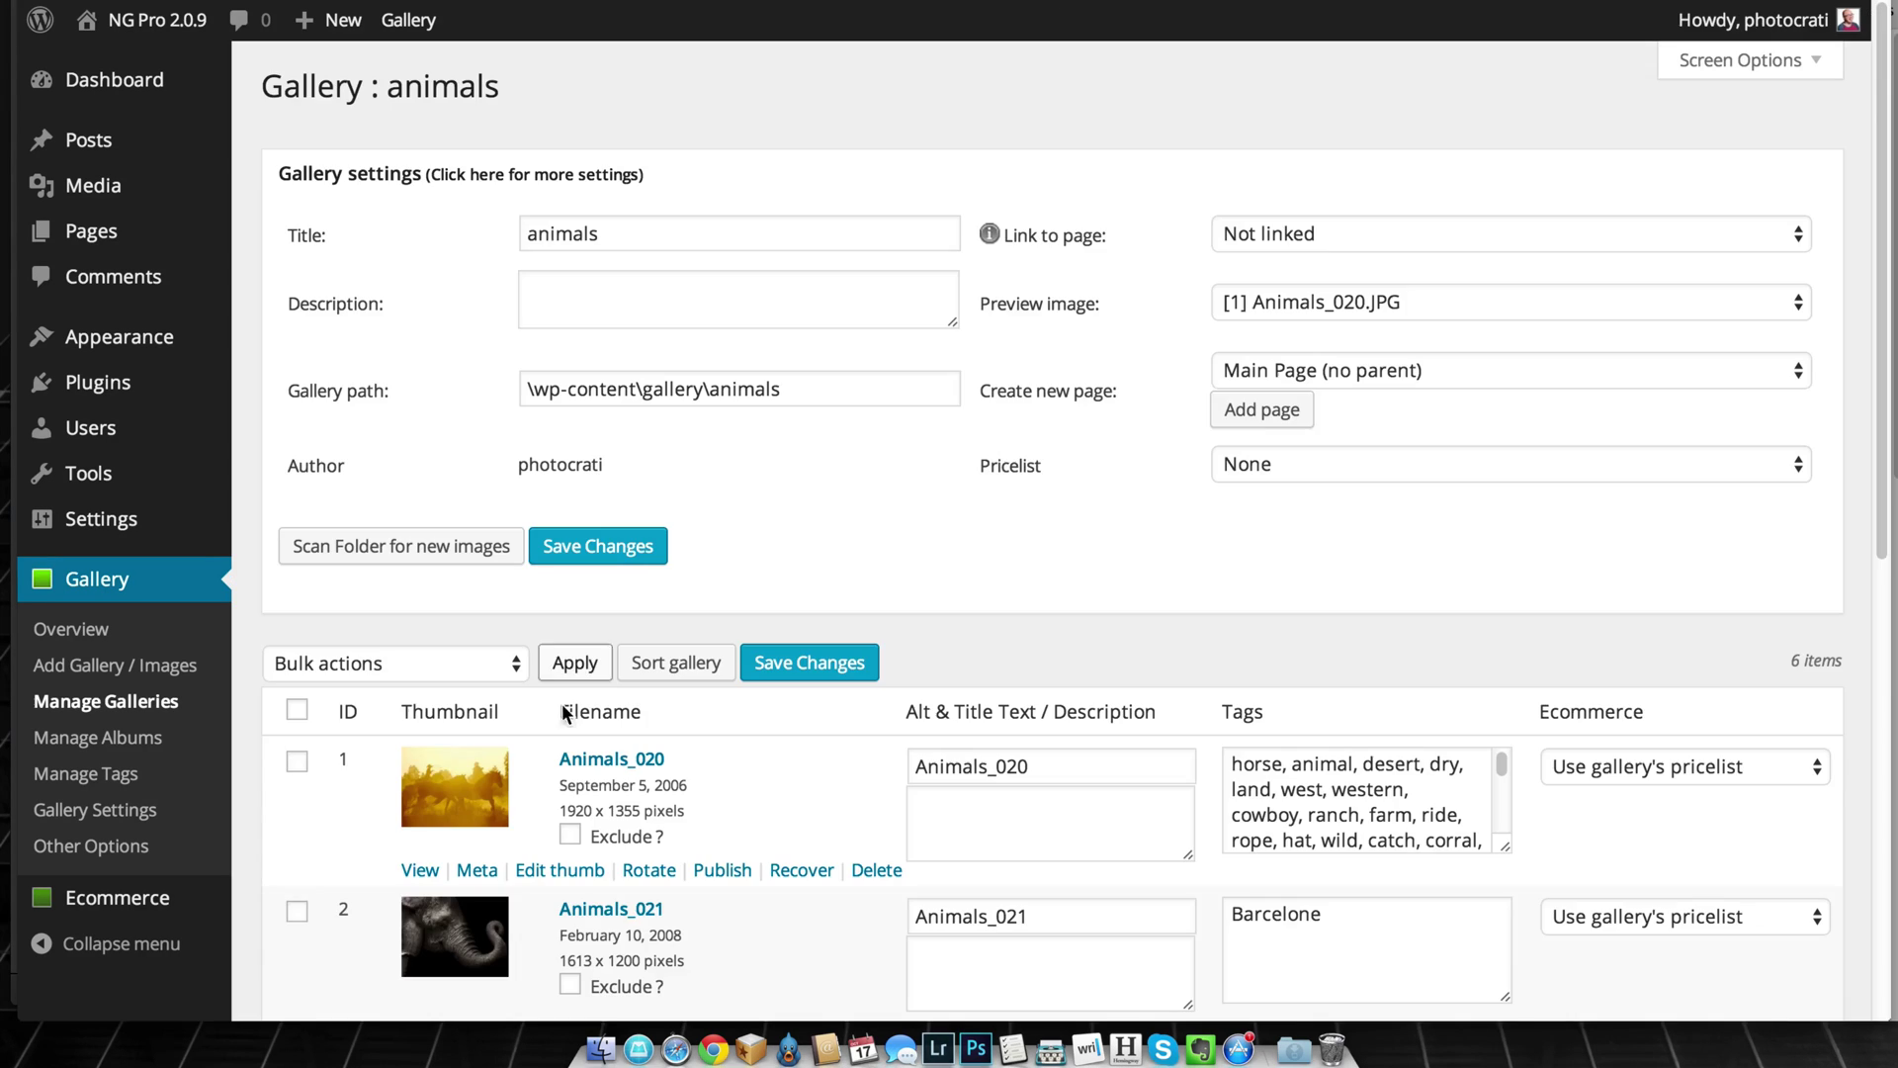
Enlarge Animals_020 to check its centred Demo Watermark, then close the lightbox
click(452, 805)
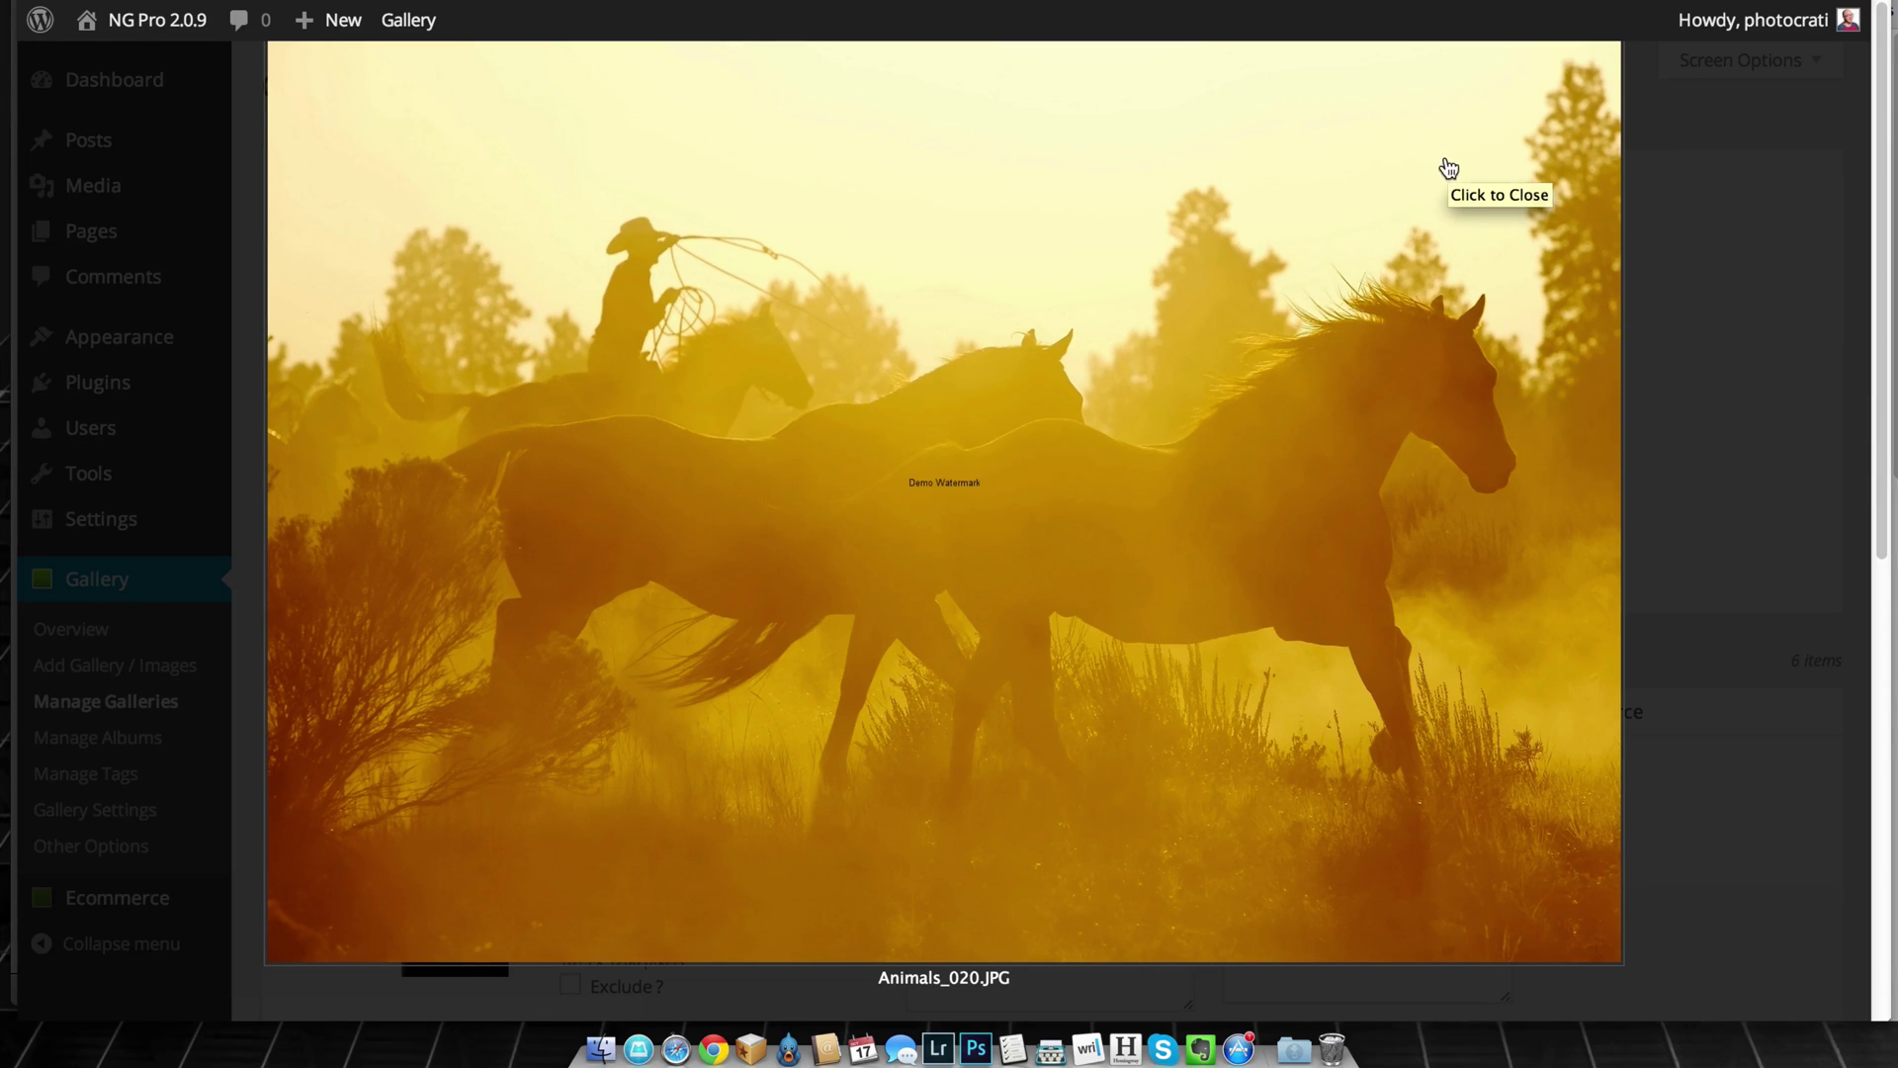
click(784, 139)
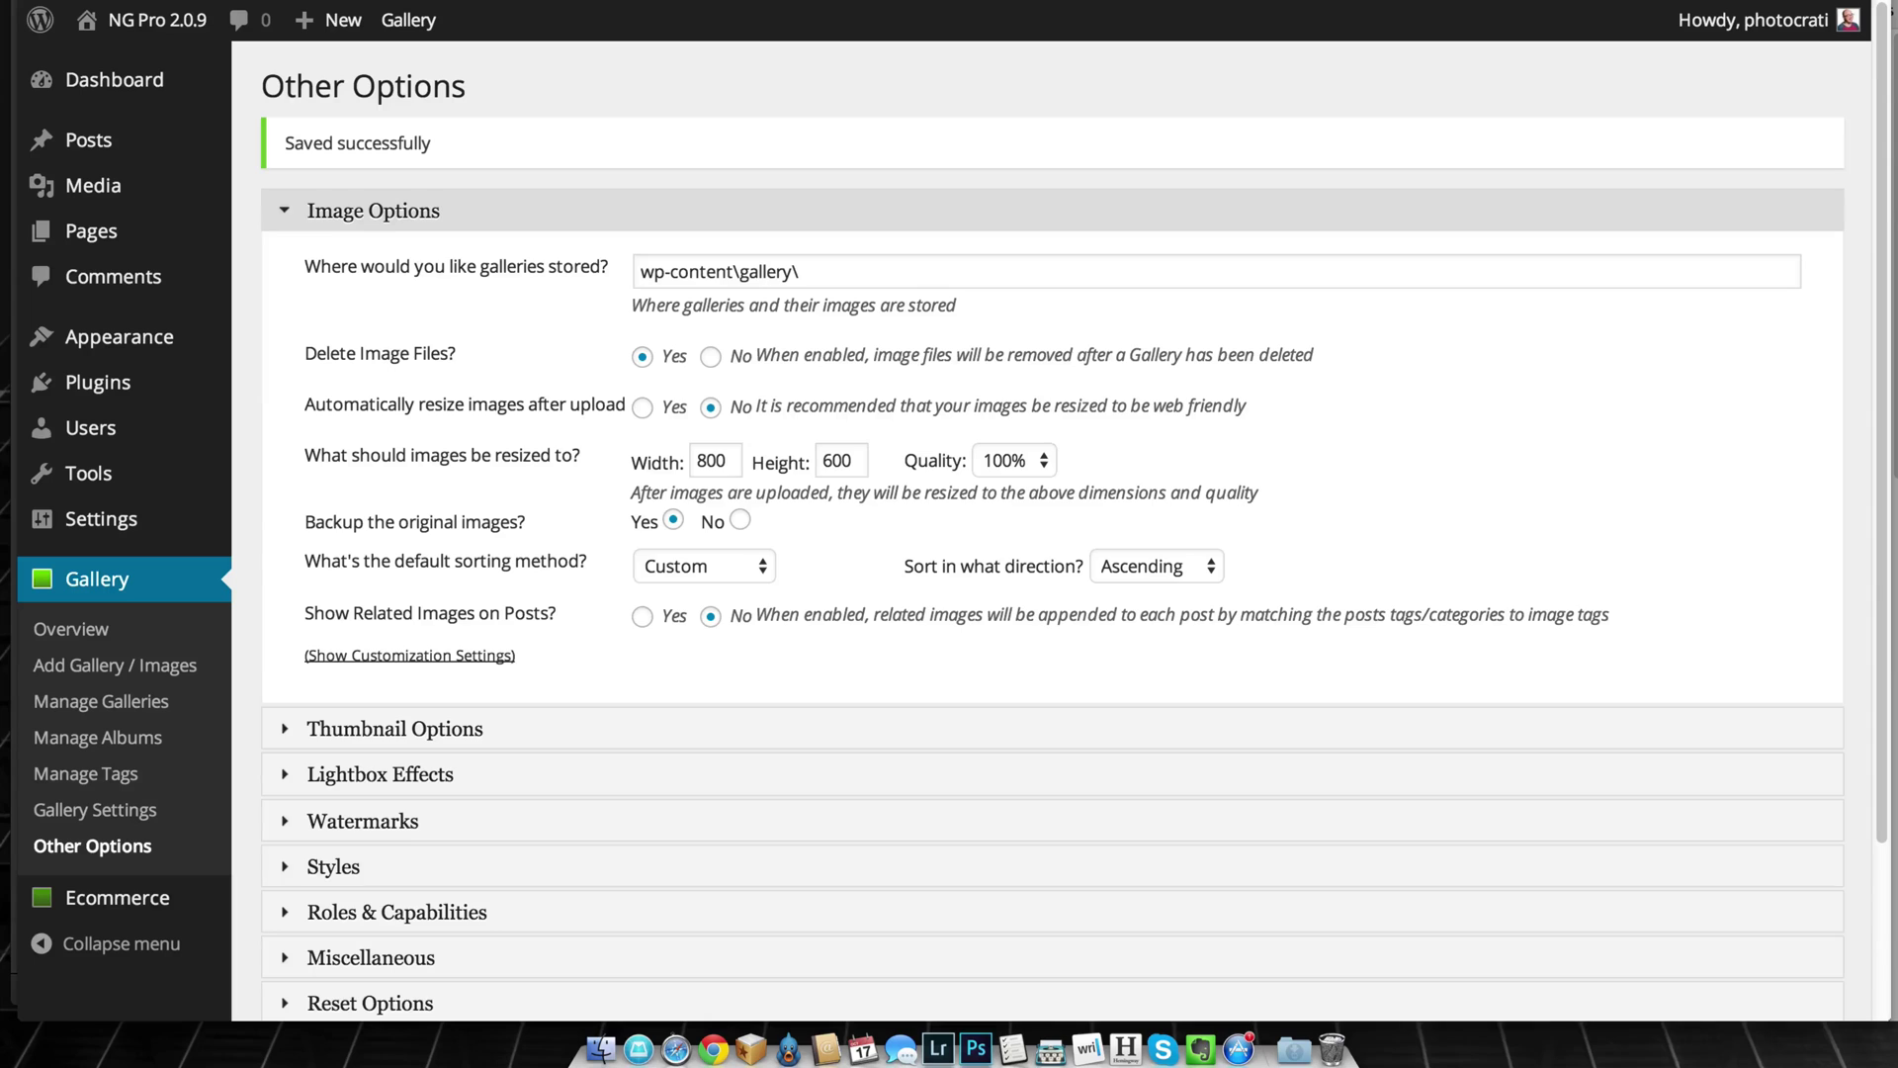
Move the watermark to top centre and change its text to 'Another Demo Watermark', refreshing the preview
click(465, 825)
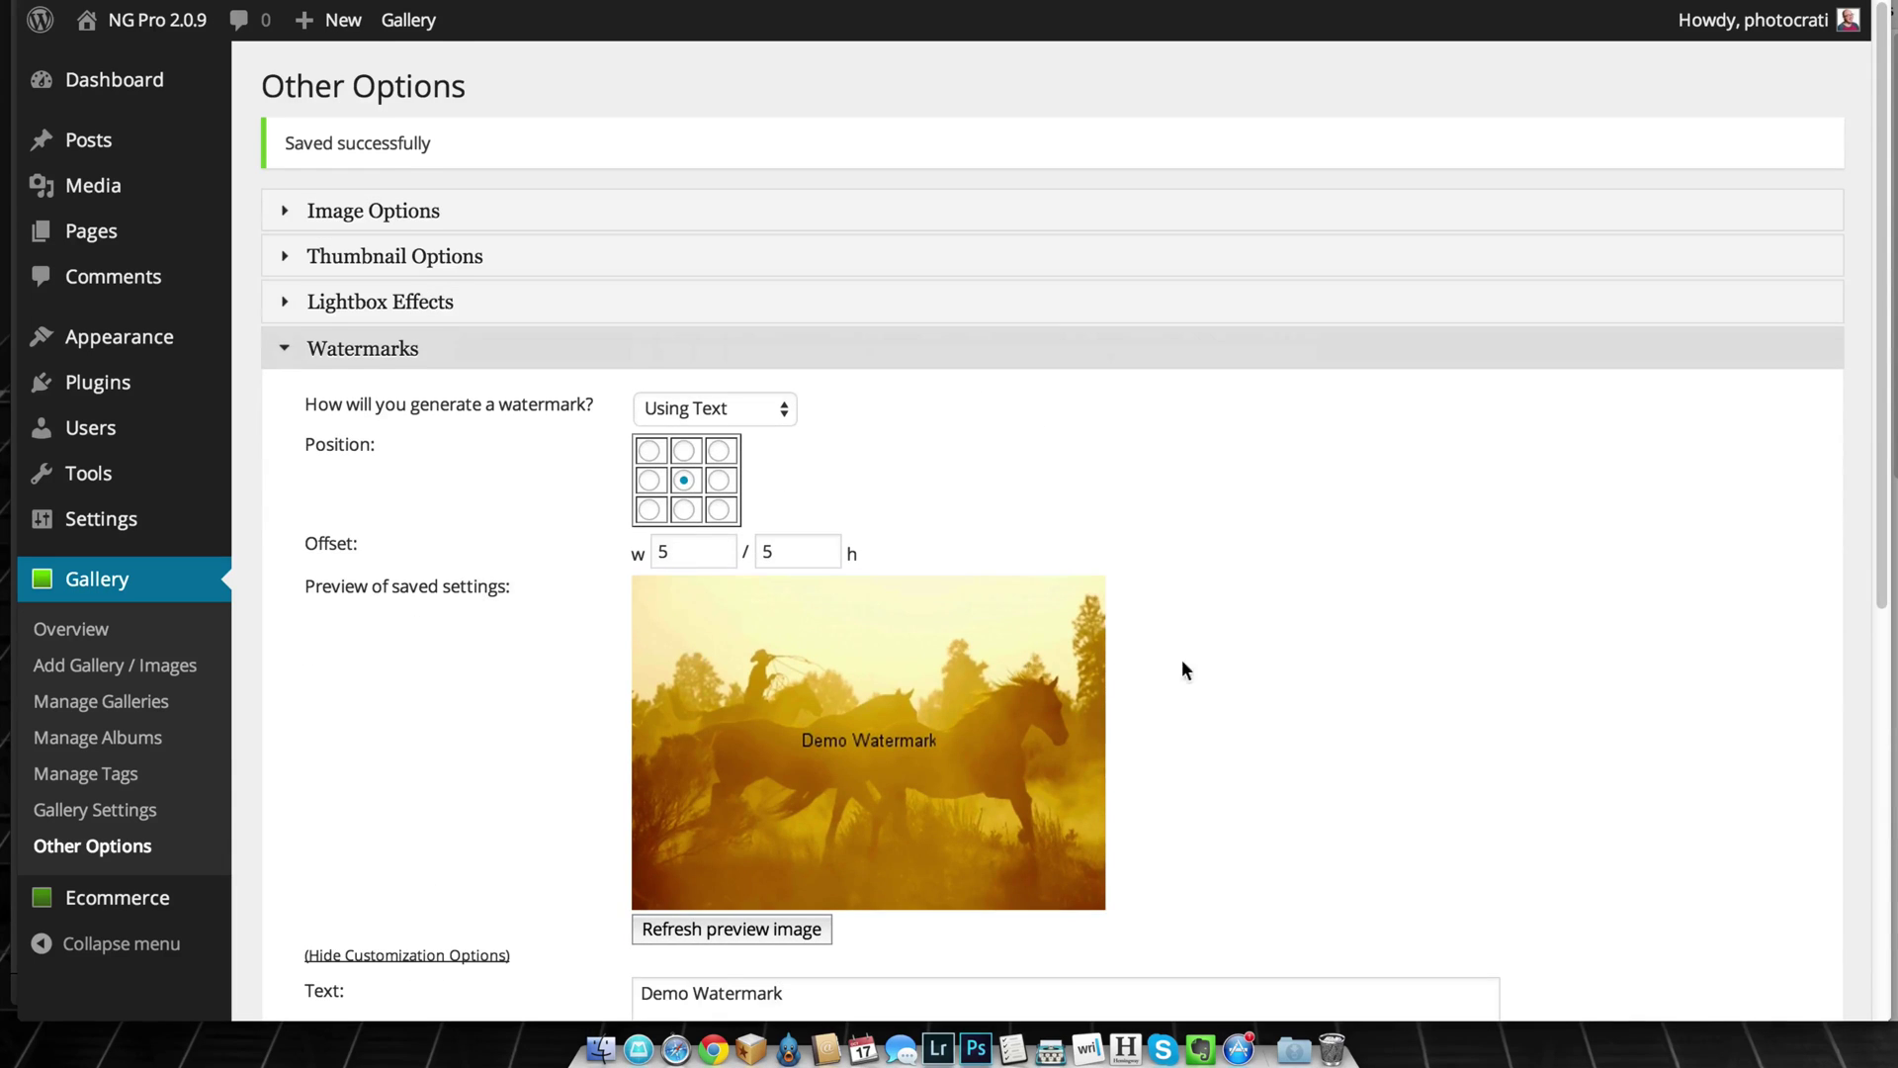
scroll(697, 394, down, 2)
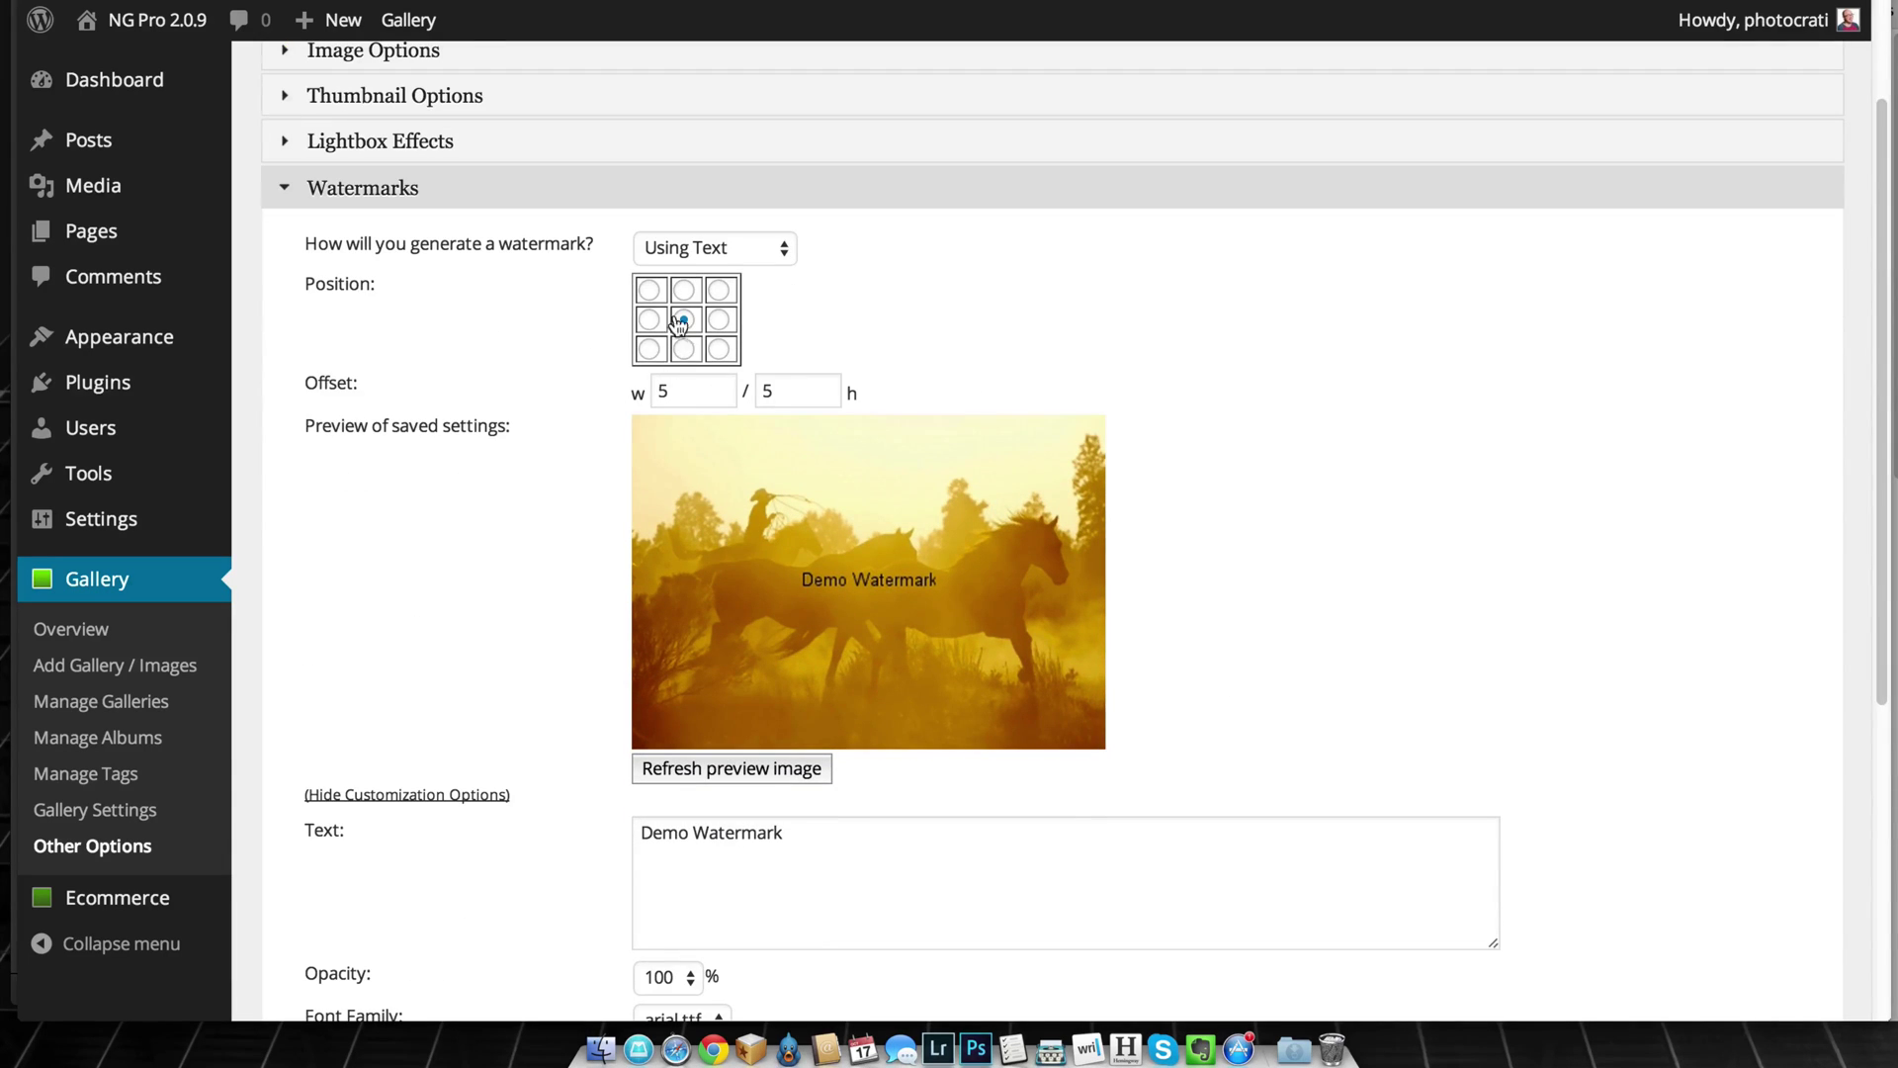
click(685, 343)
click(828, 832)
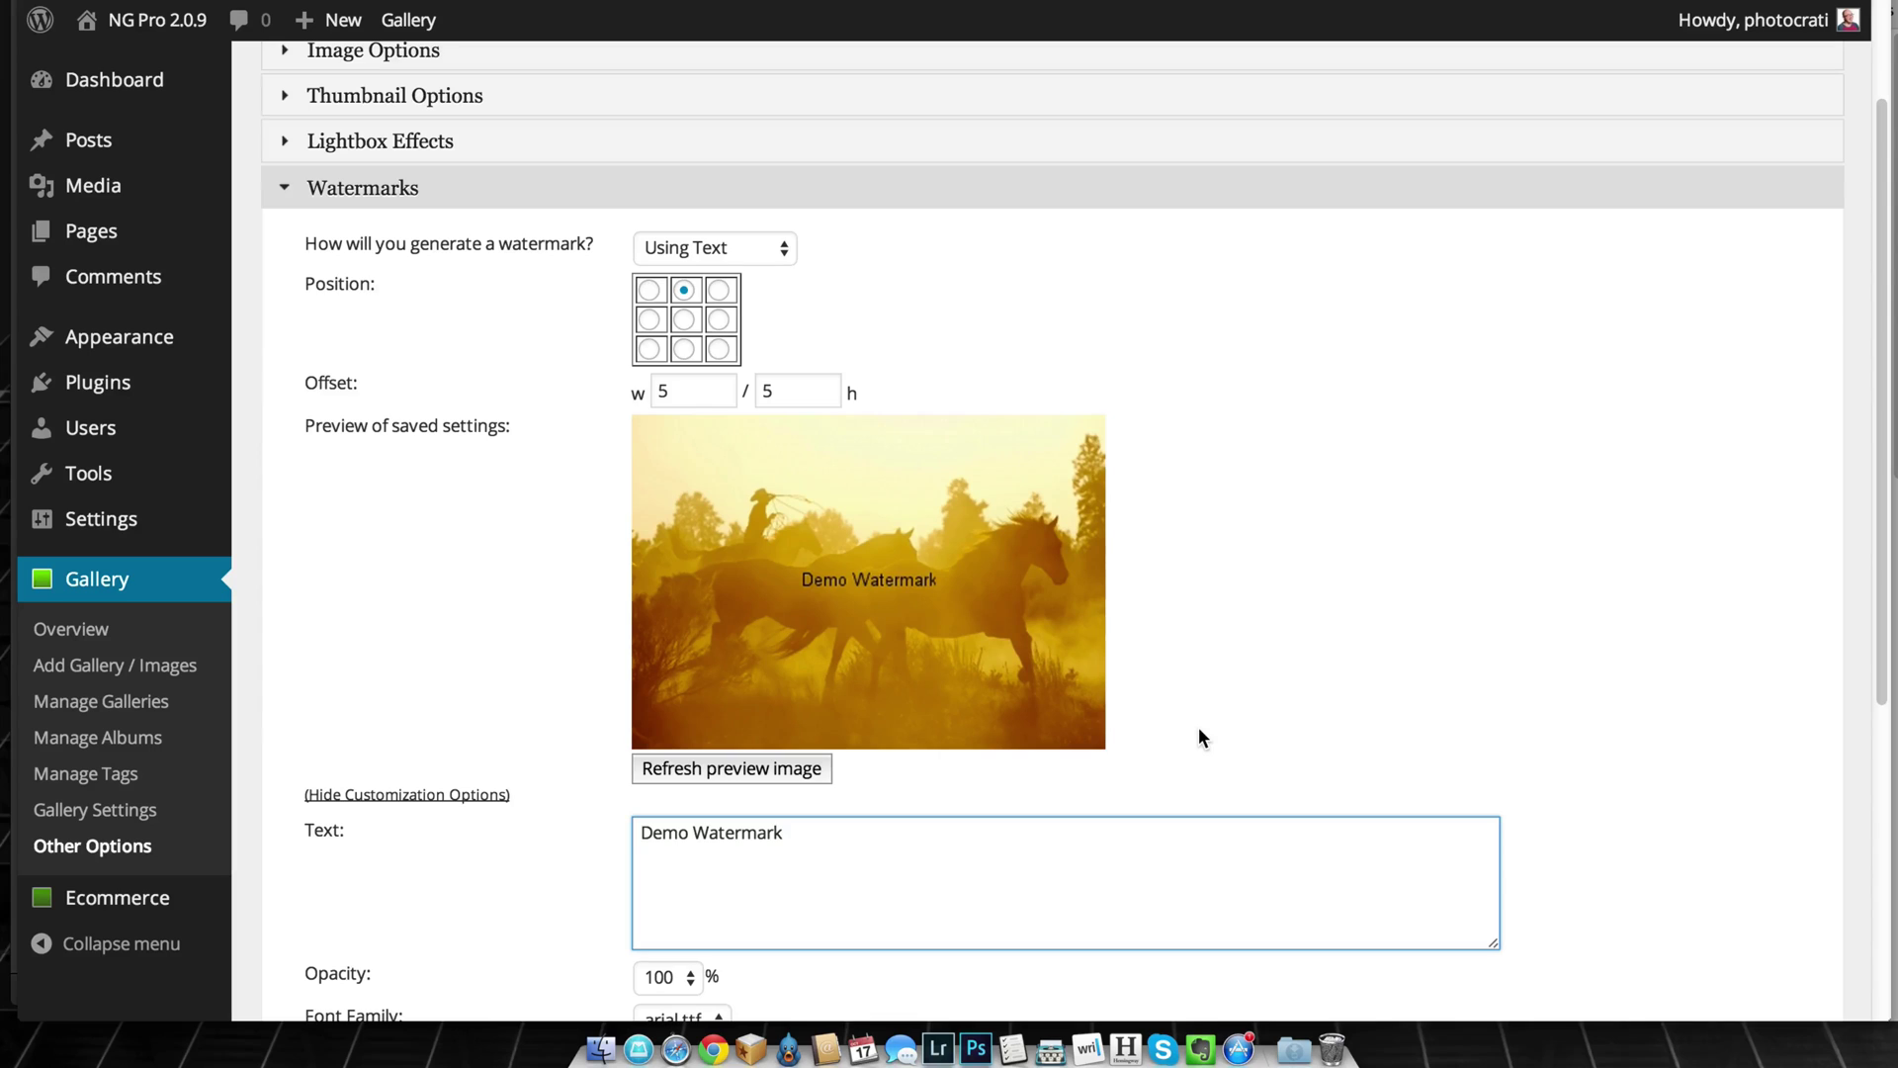
text(Another)
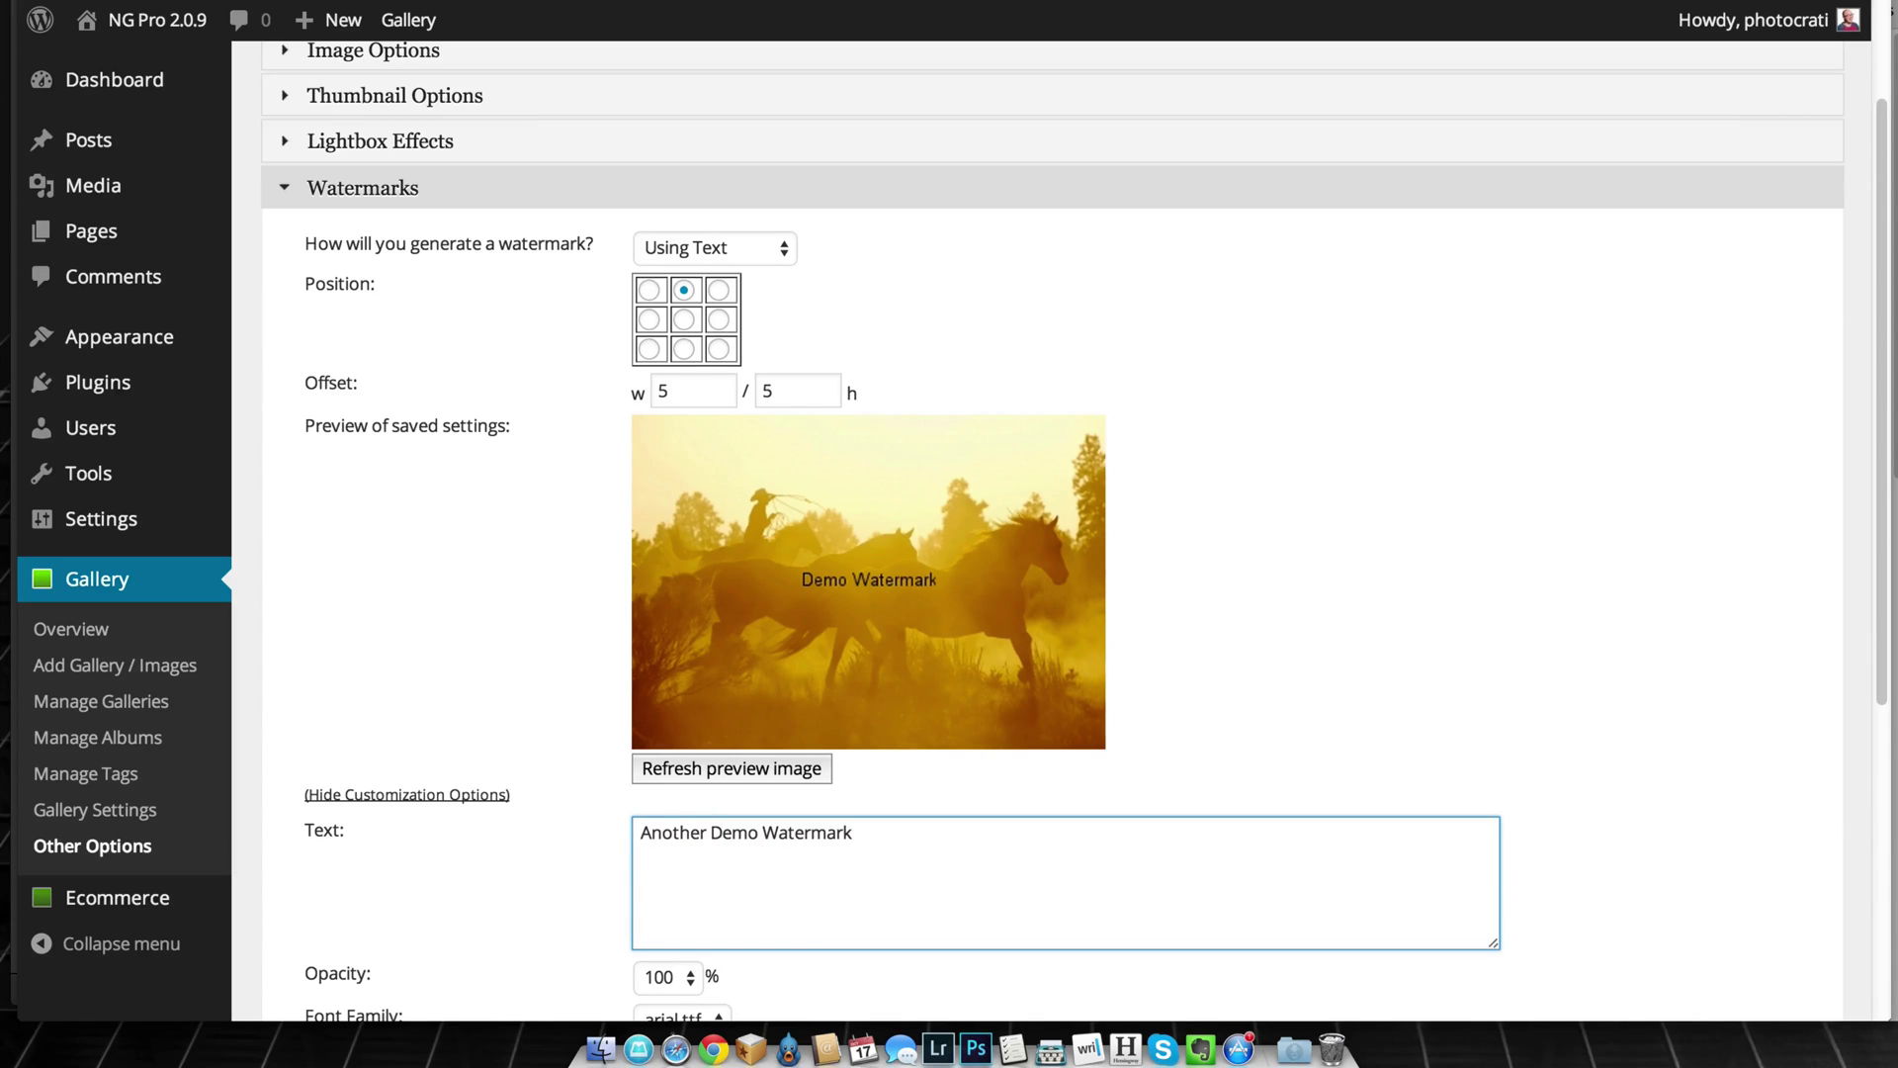
click(733, 759)
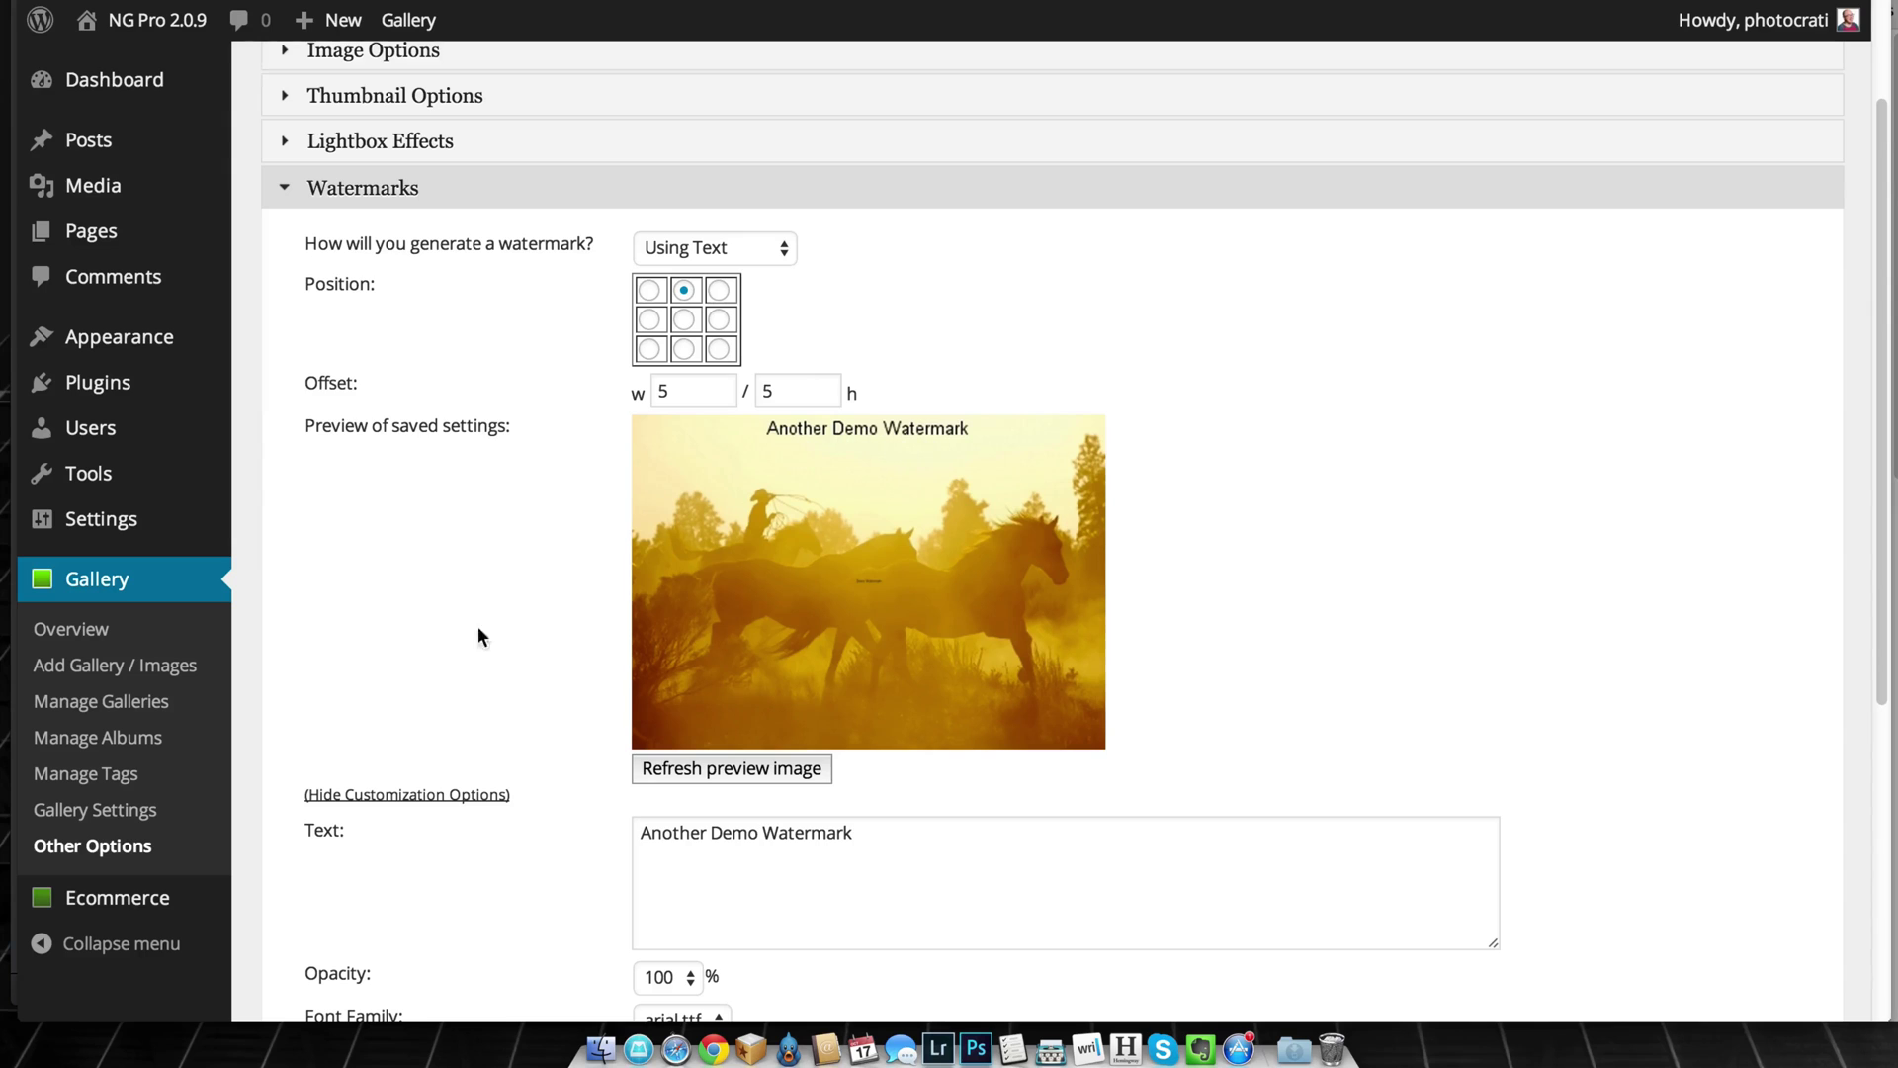
Set the watermark font size to 27 and its colour to dark blue
scroll(652, 632, down, 5)
click(672, 740)
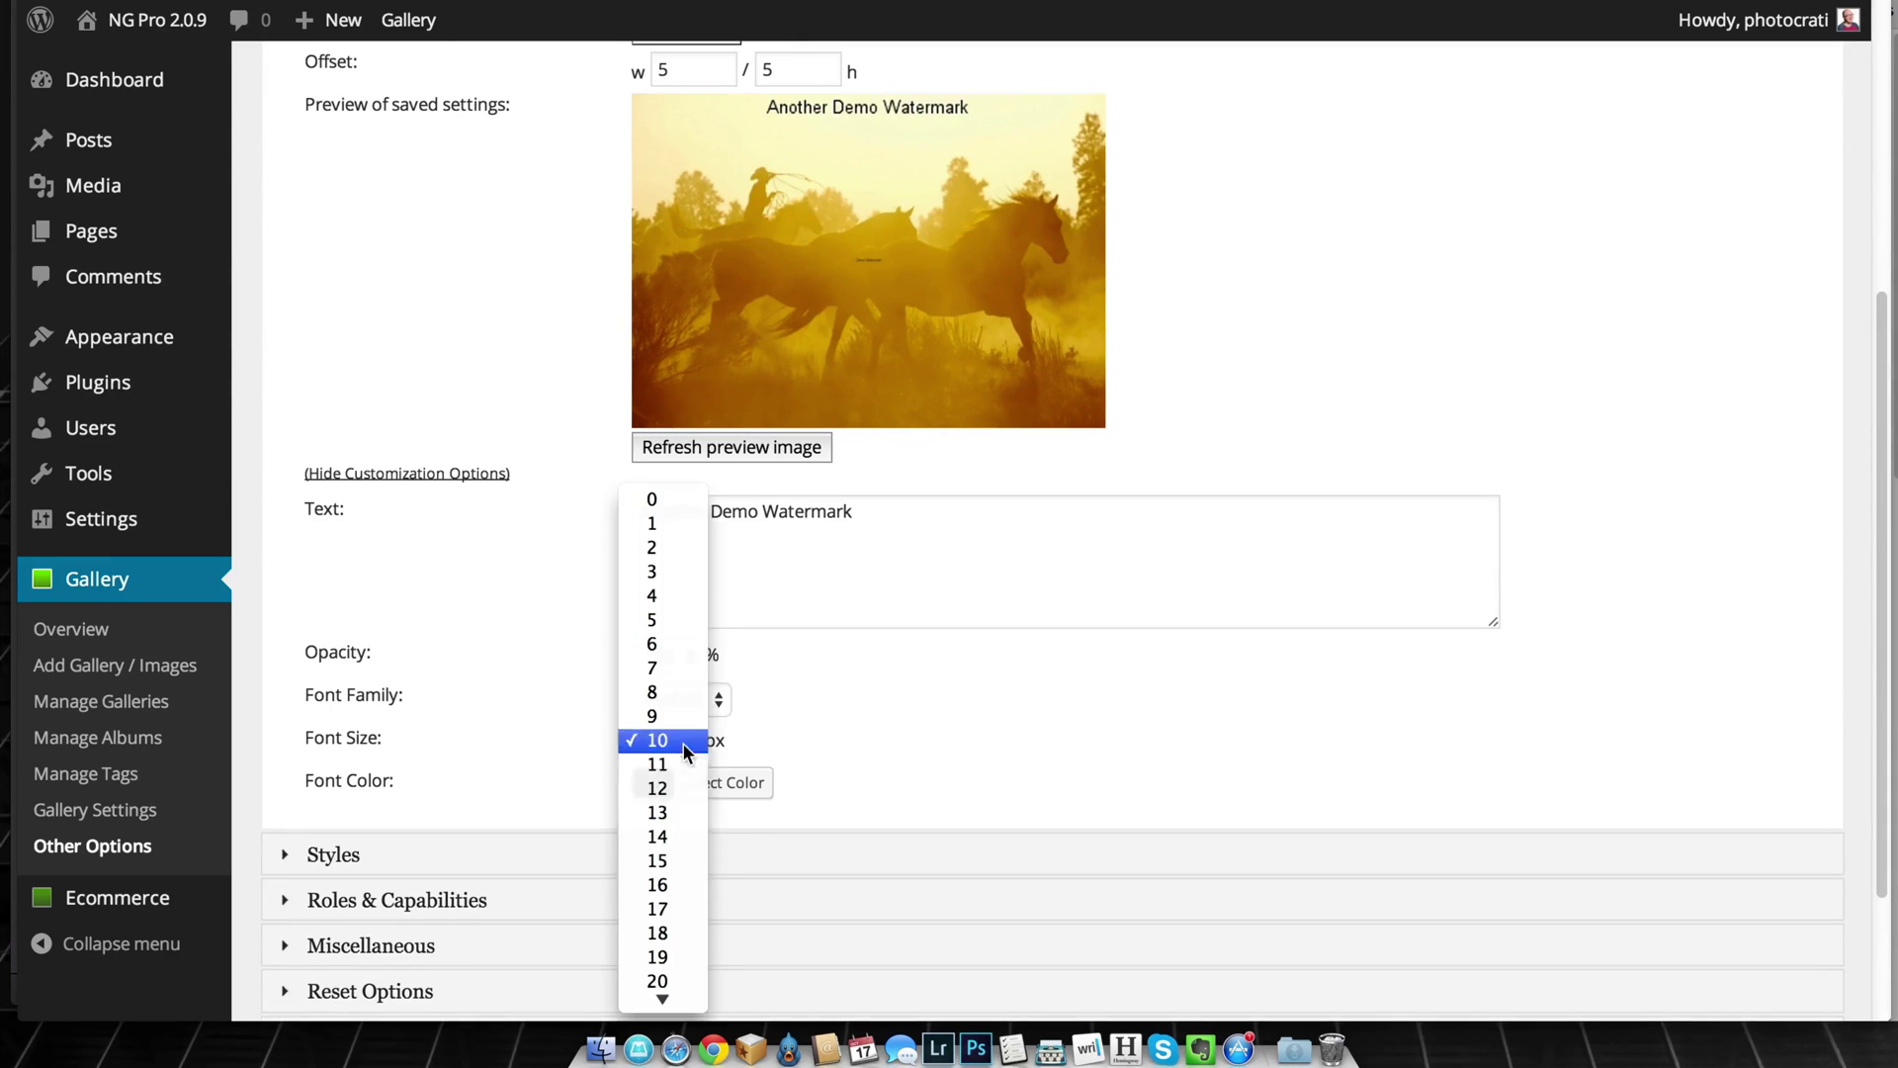
click(682, 956)
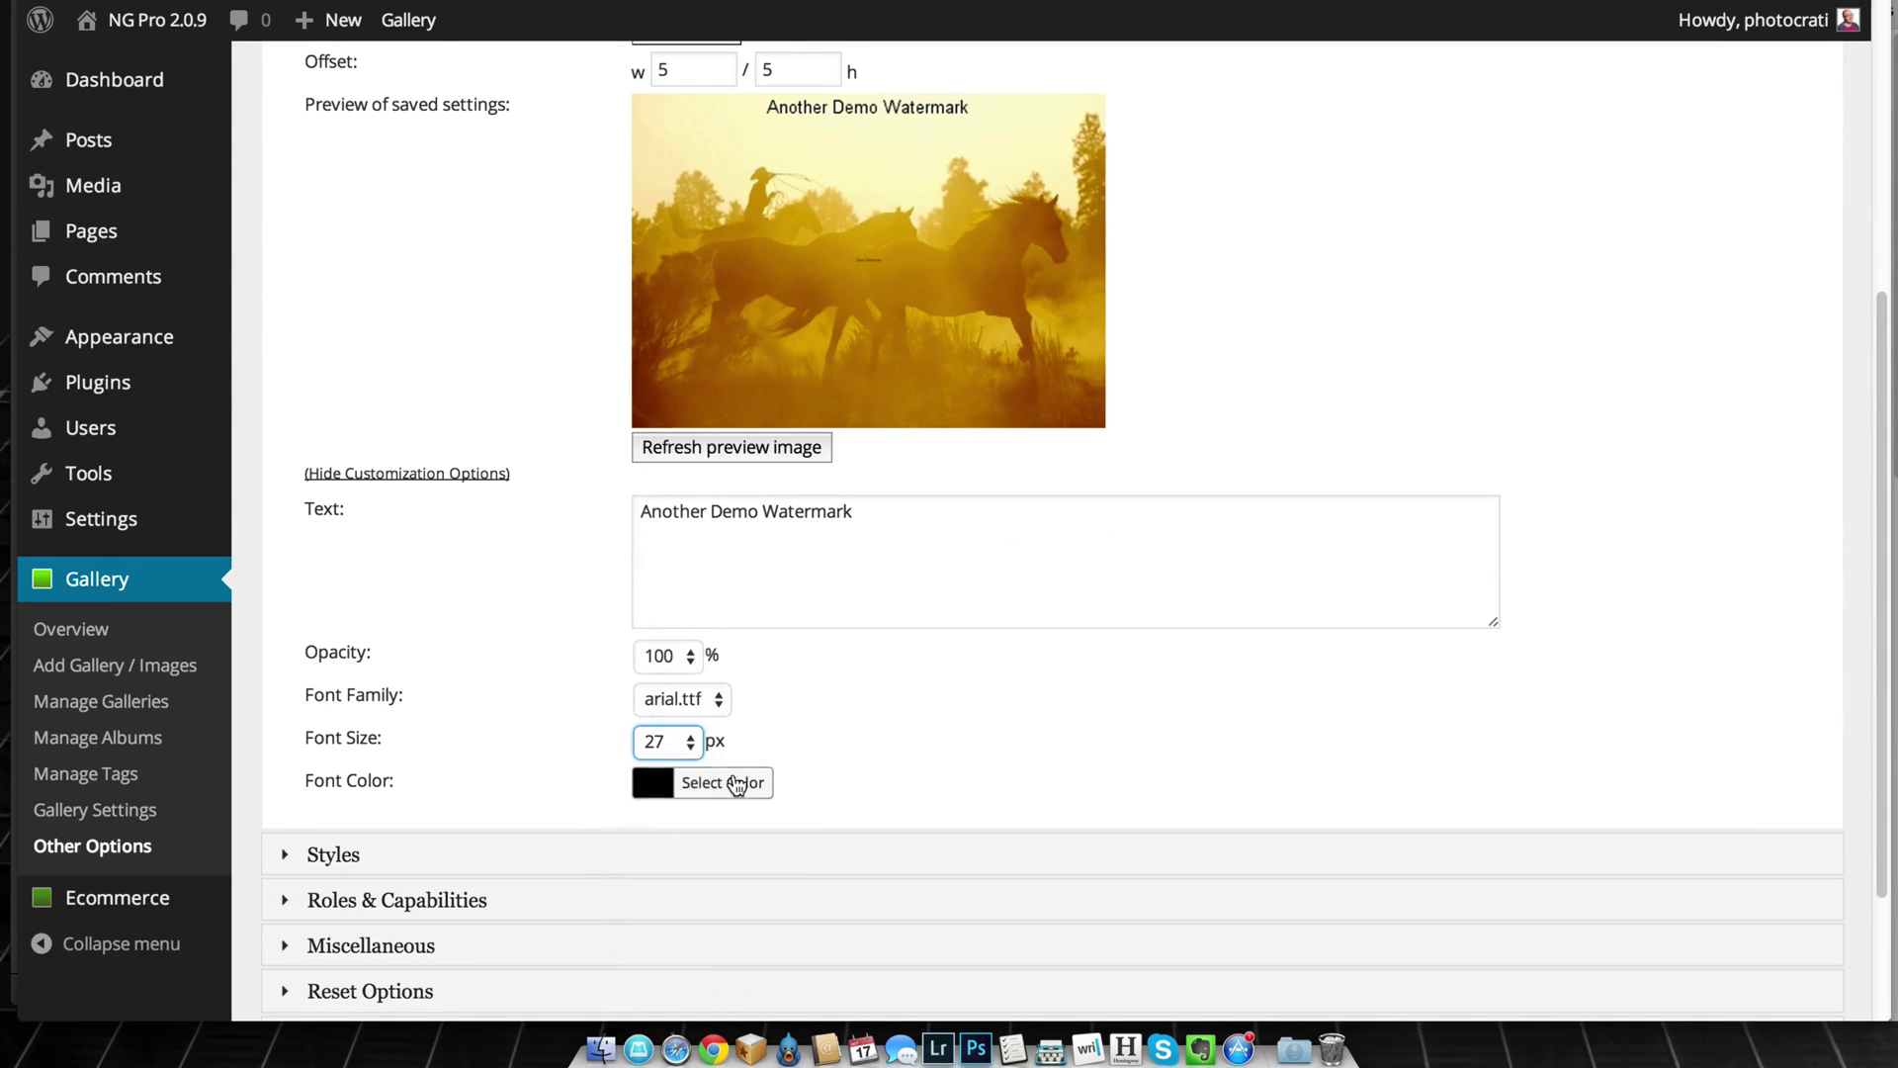
click(743, 783)
drag(817, 894, 836, 933)
click(937, 818)
scroll(930, 593, down, 3)
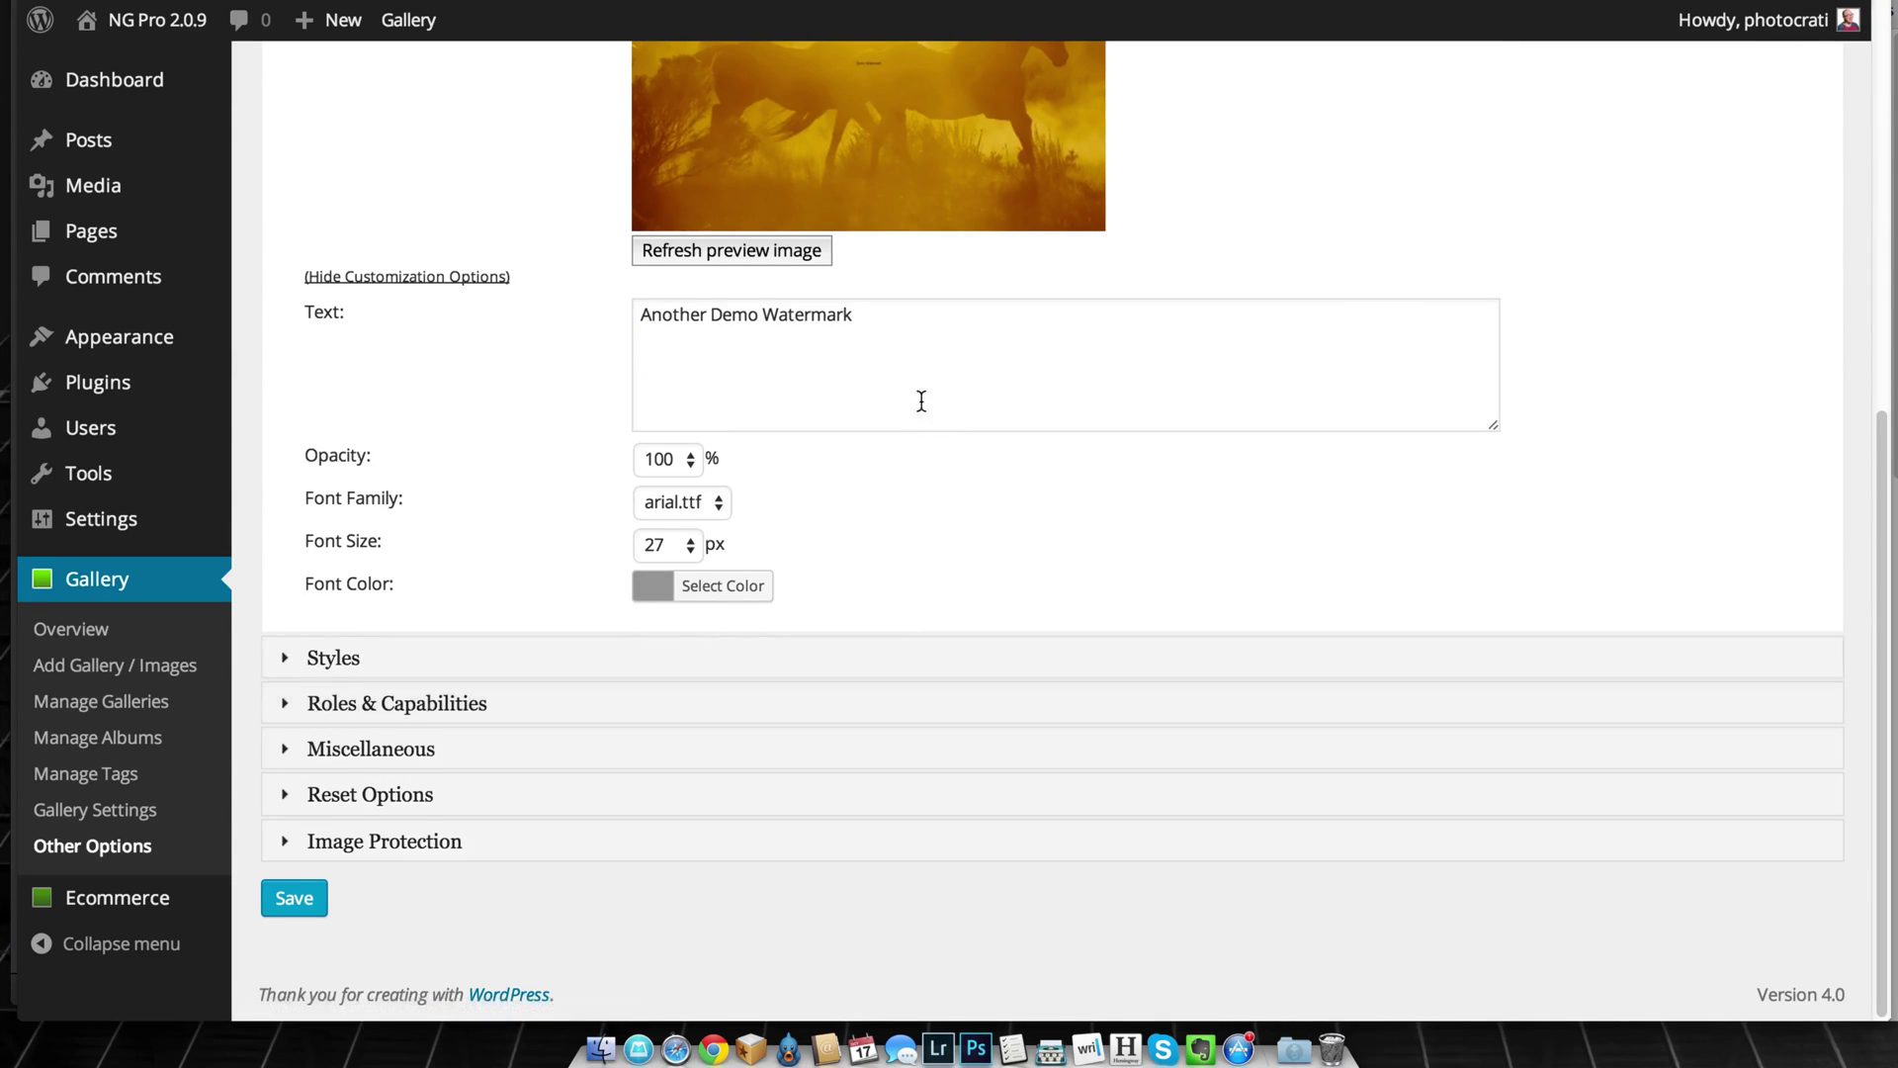
click(752, 640)
drag(936, 769, 937, 692)
click(1033, 734)
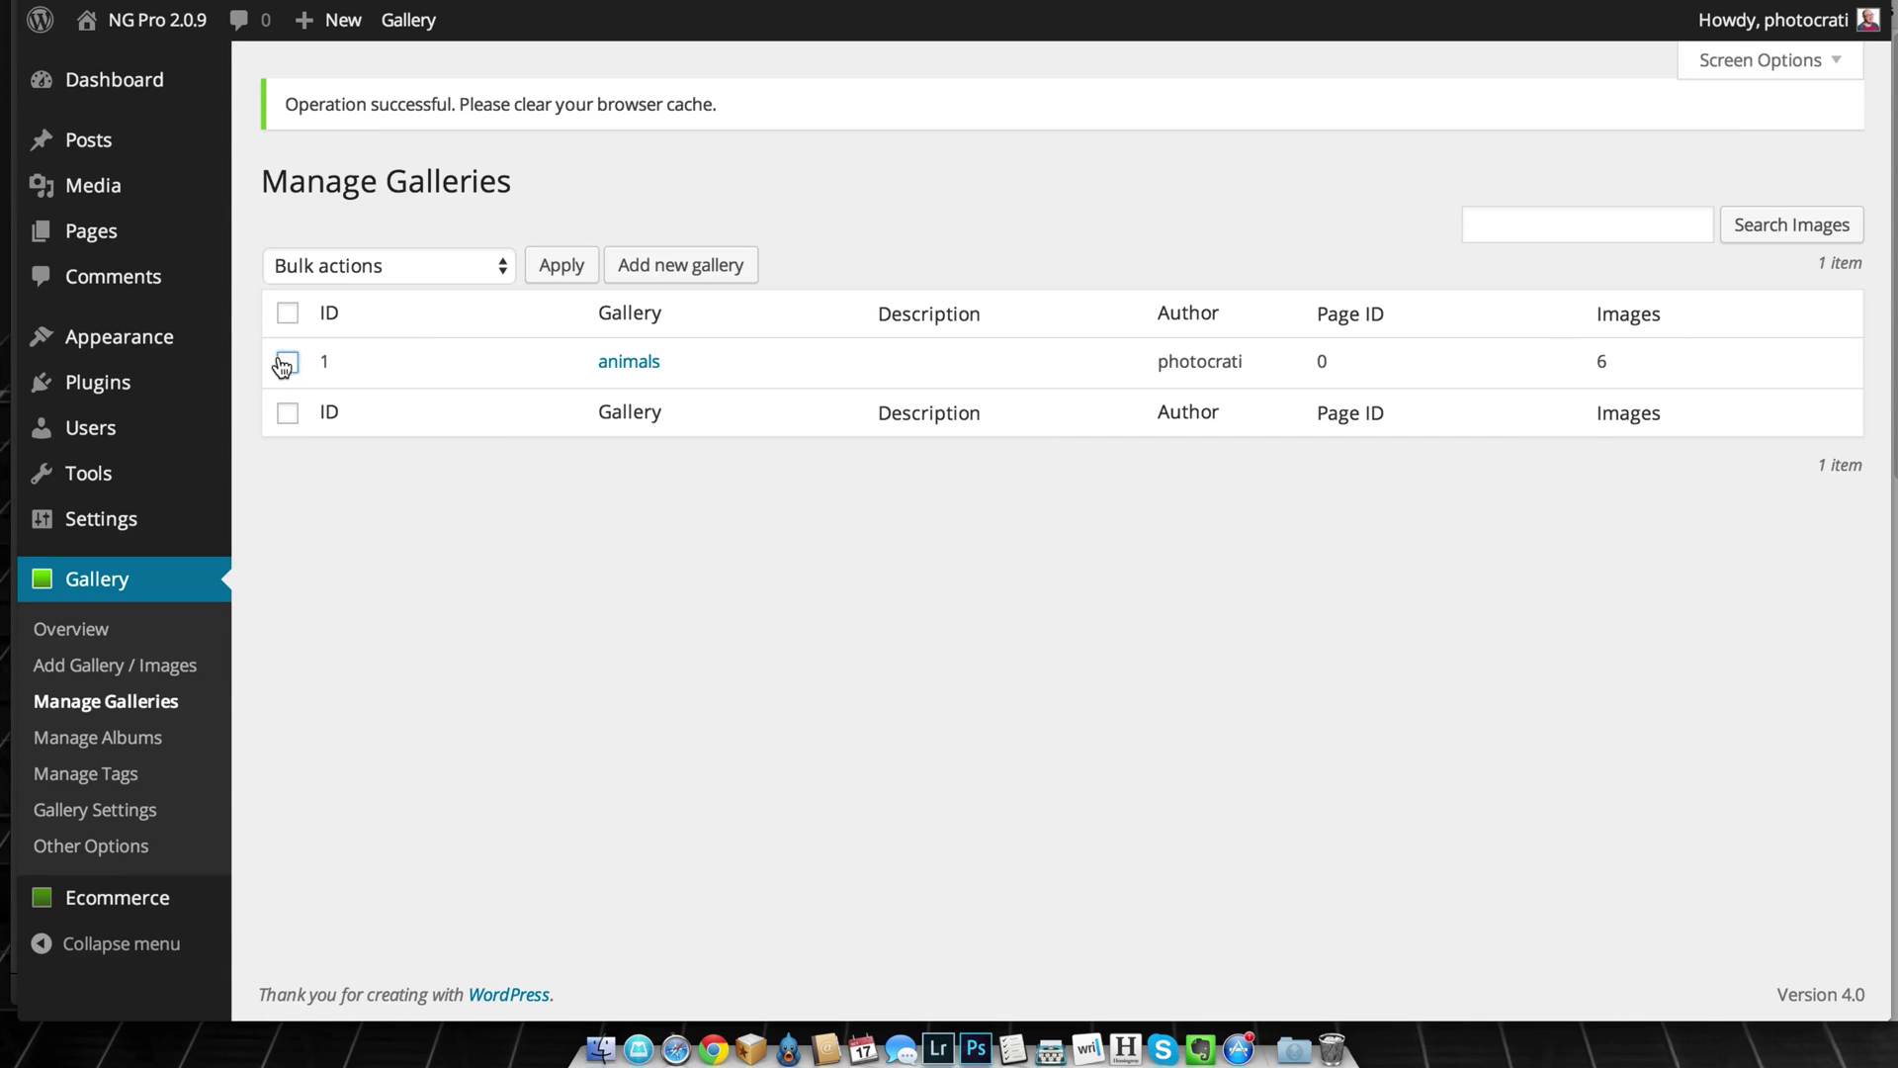
Run and confirm the Set watermark bulk action on the animals gallery, then return to the galleries list
click(389, 265)
click(422, 316)
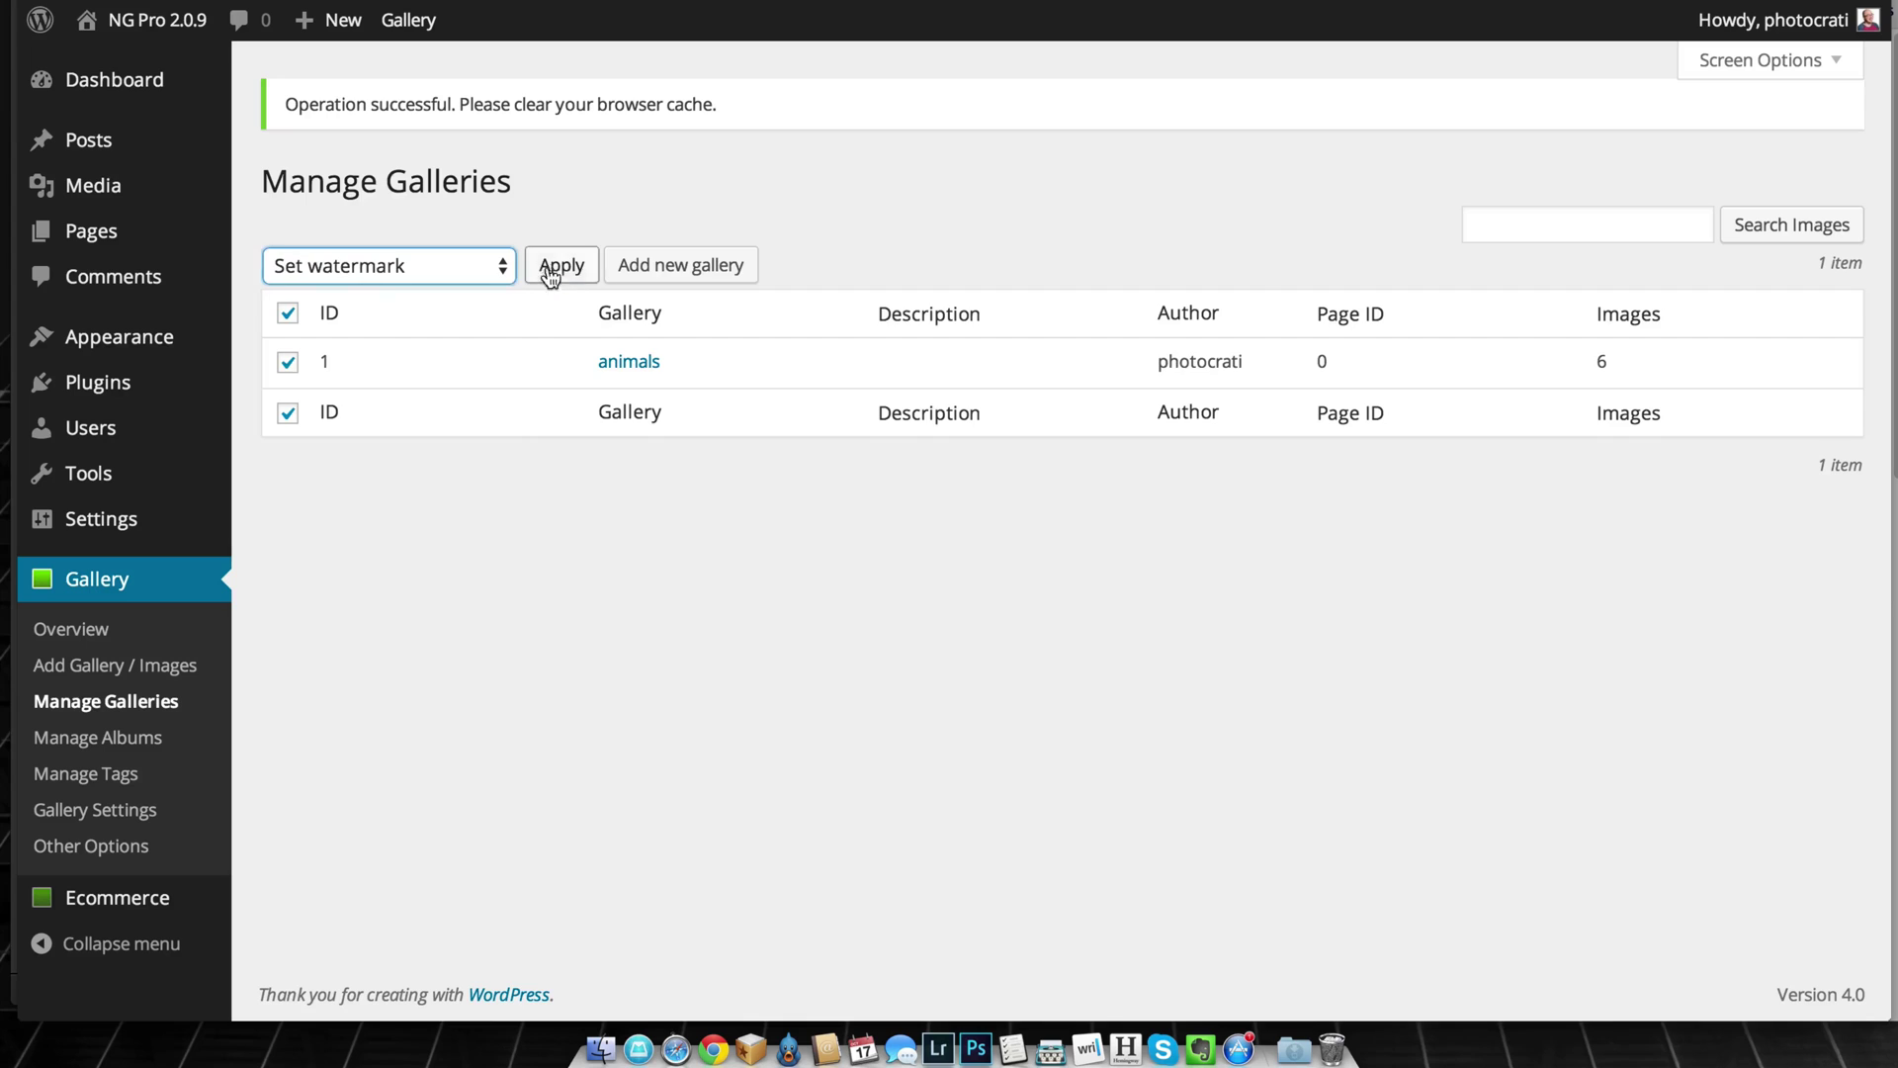
click(550, 269)
click(1164, 297)
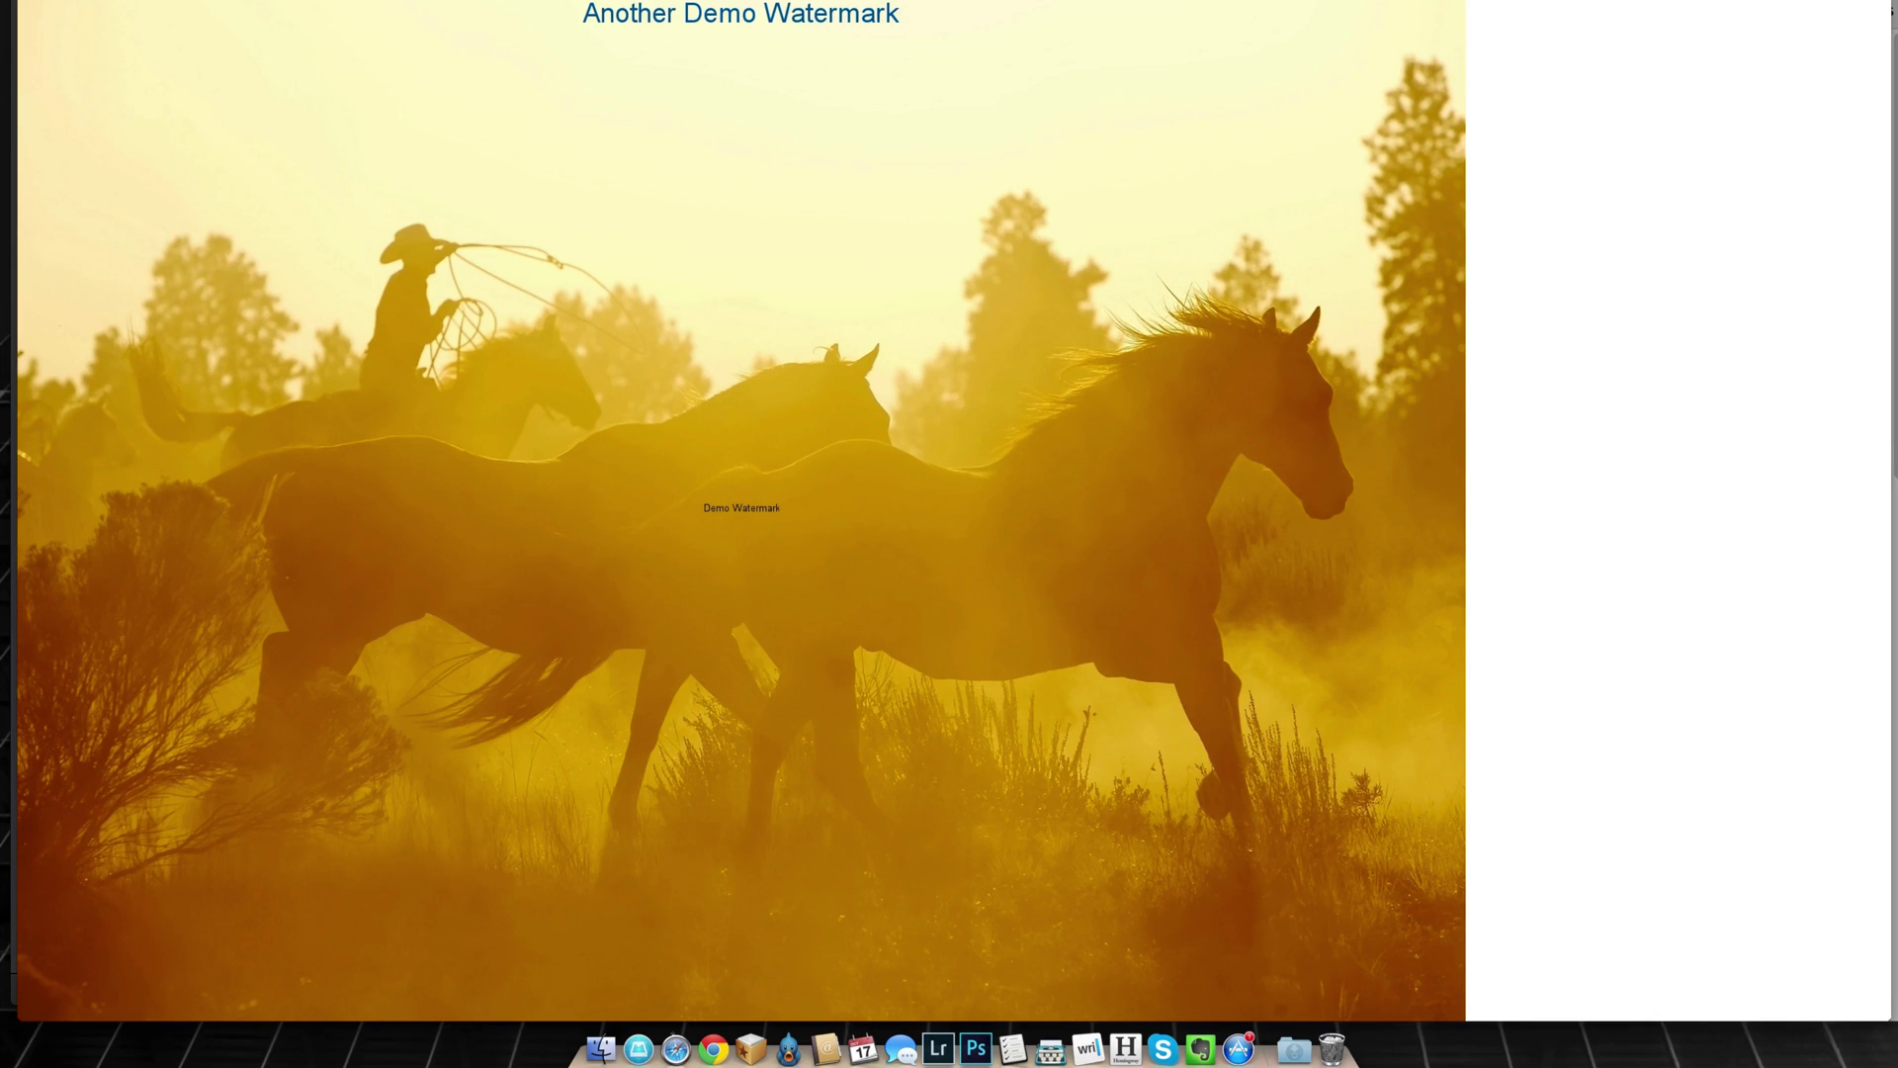
key(super+w)
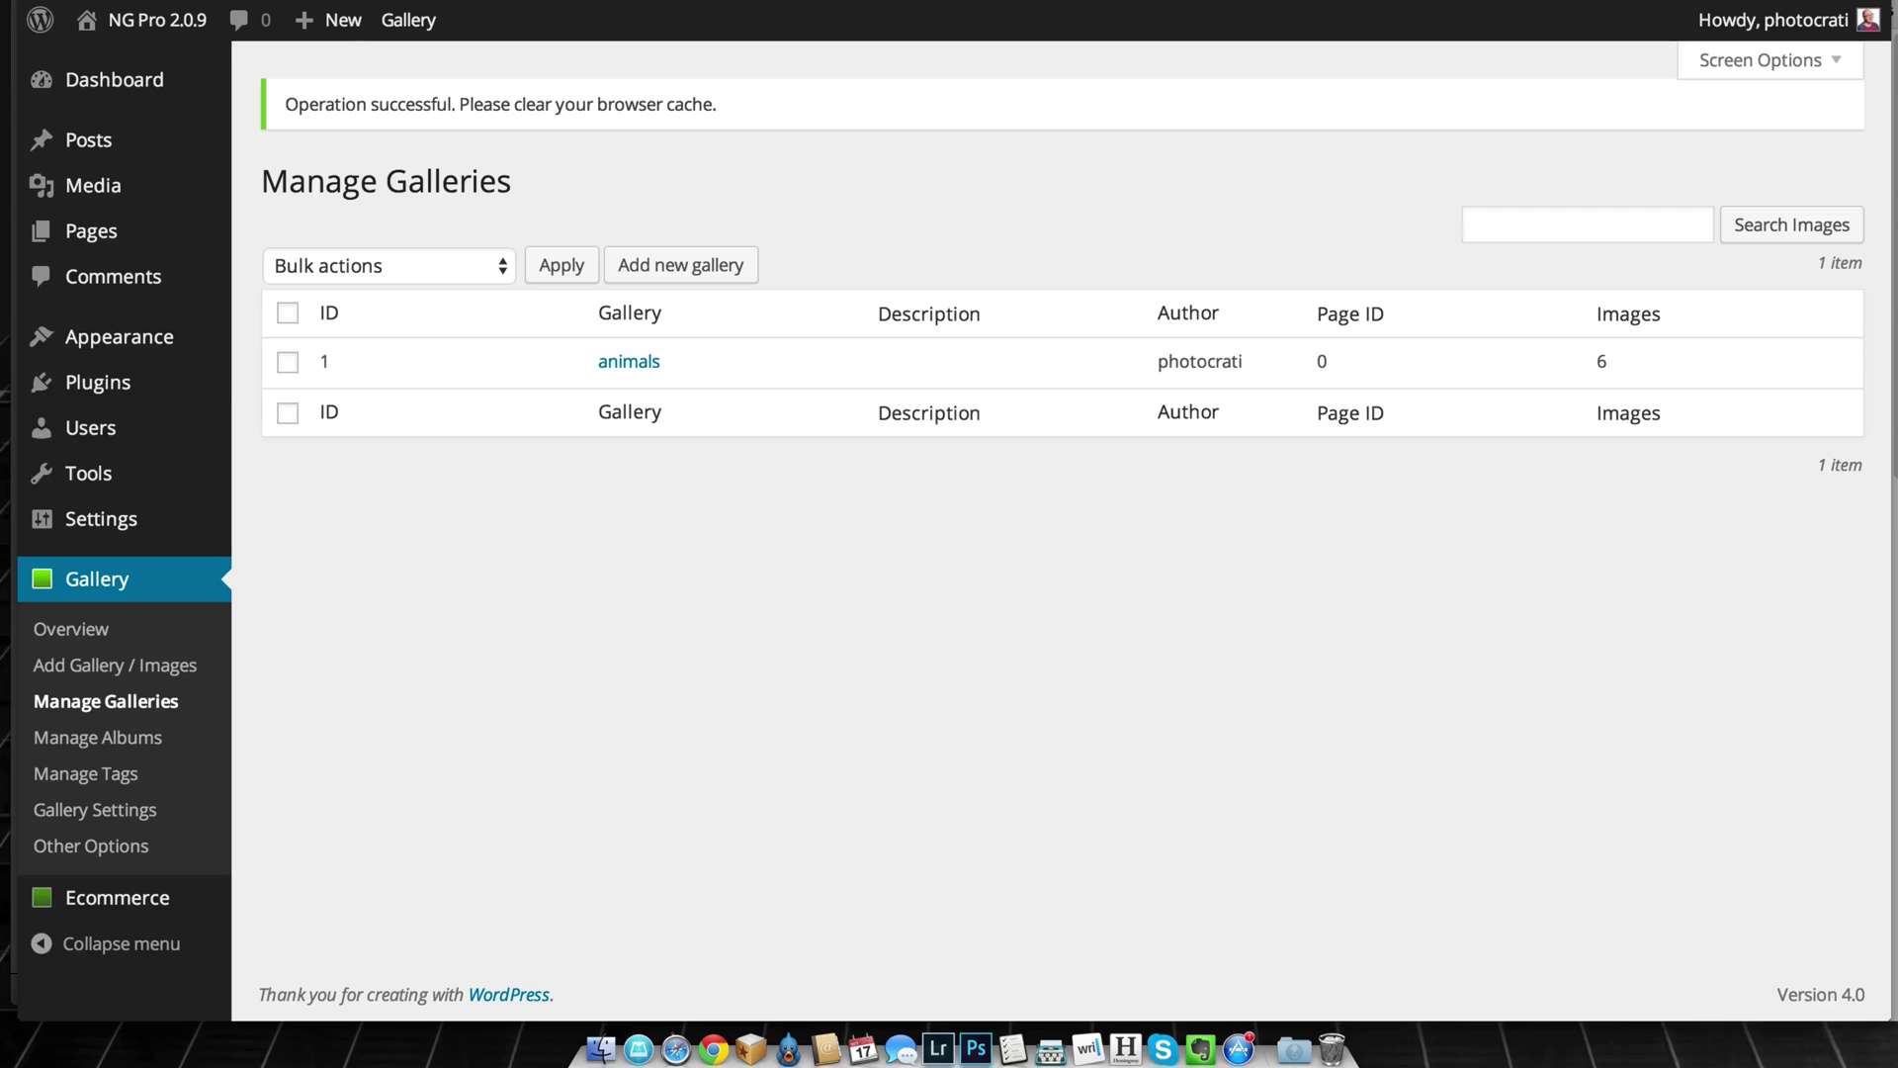
Select all galleries and run the Recover from backup bulk action, confirming it
click(288, 362)
click(384, 263)
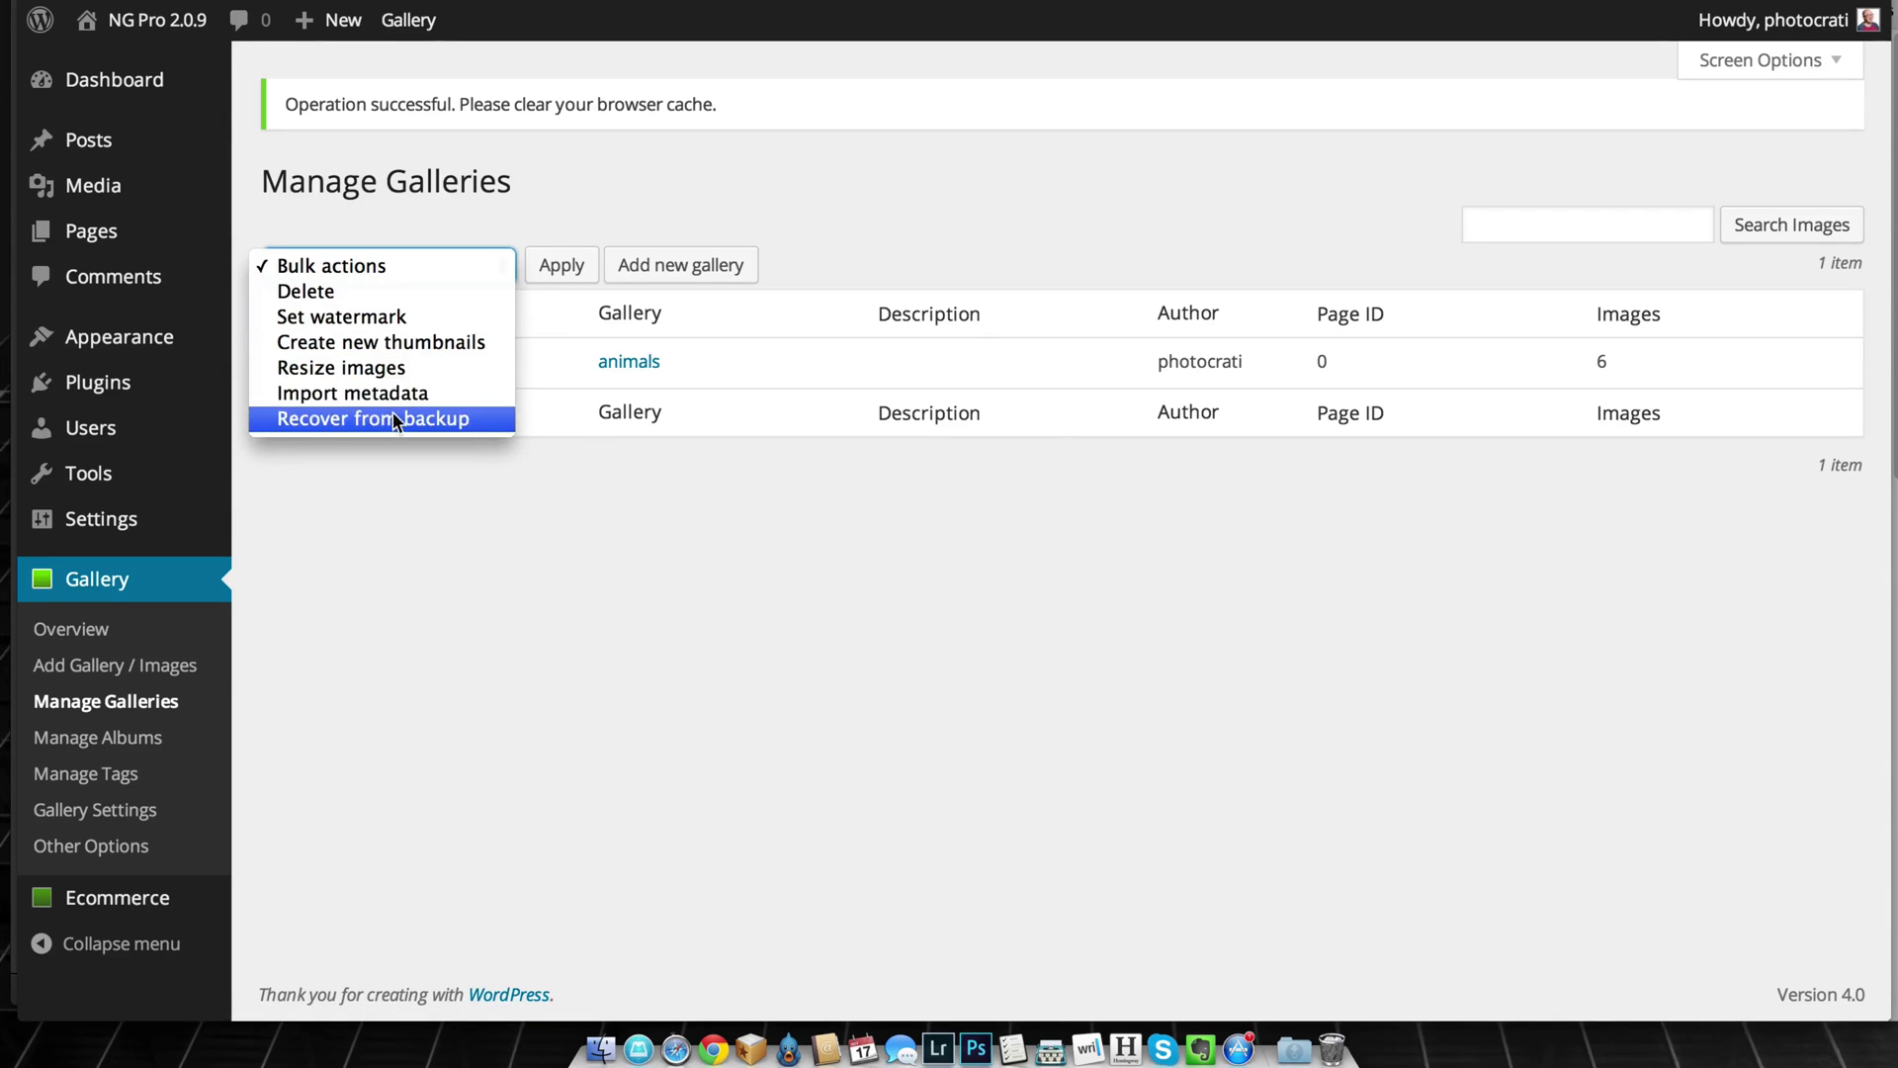
click(477, 417)
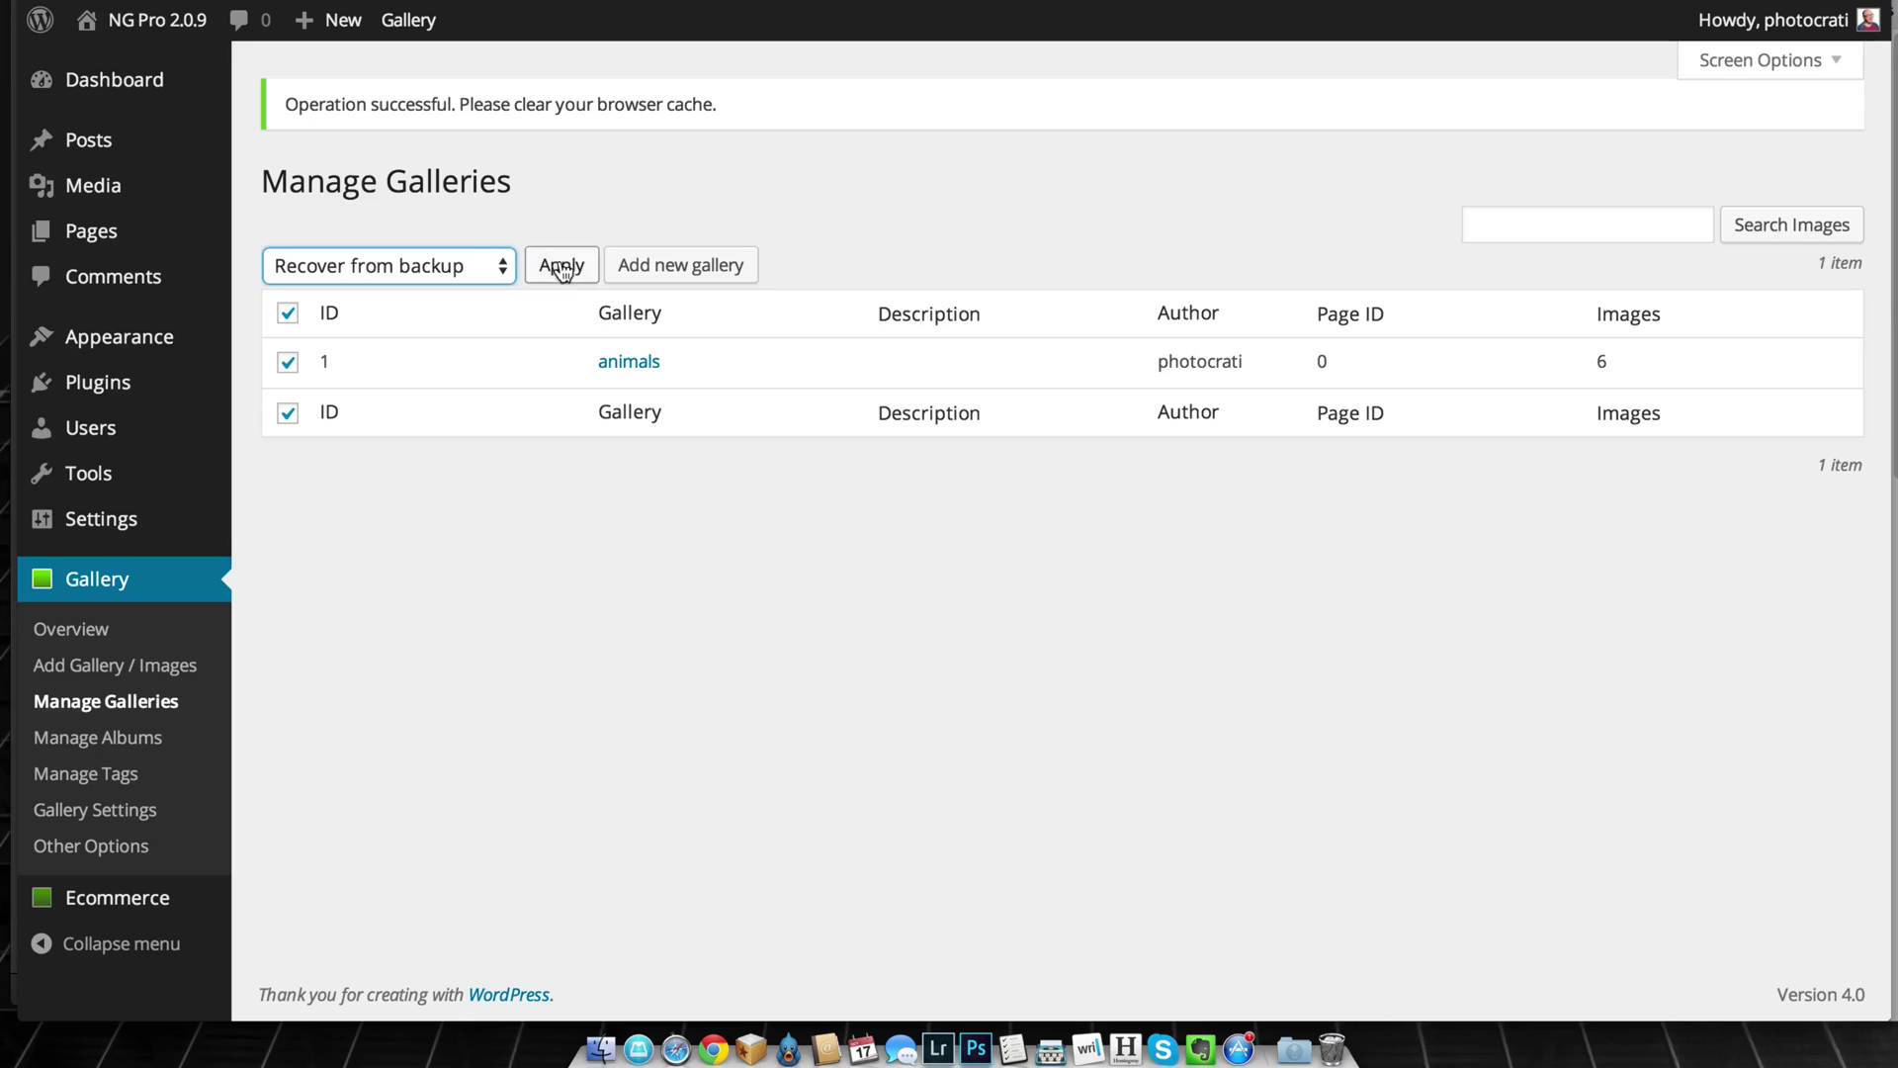
click(560, 265)
click(1140, 299)
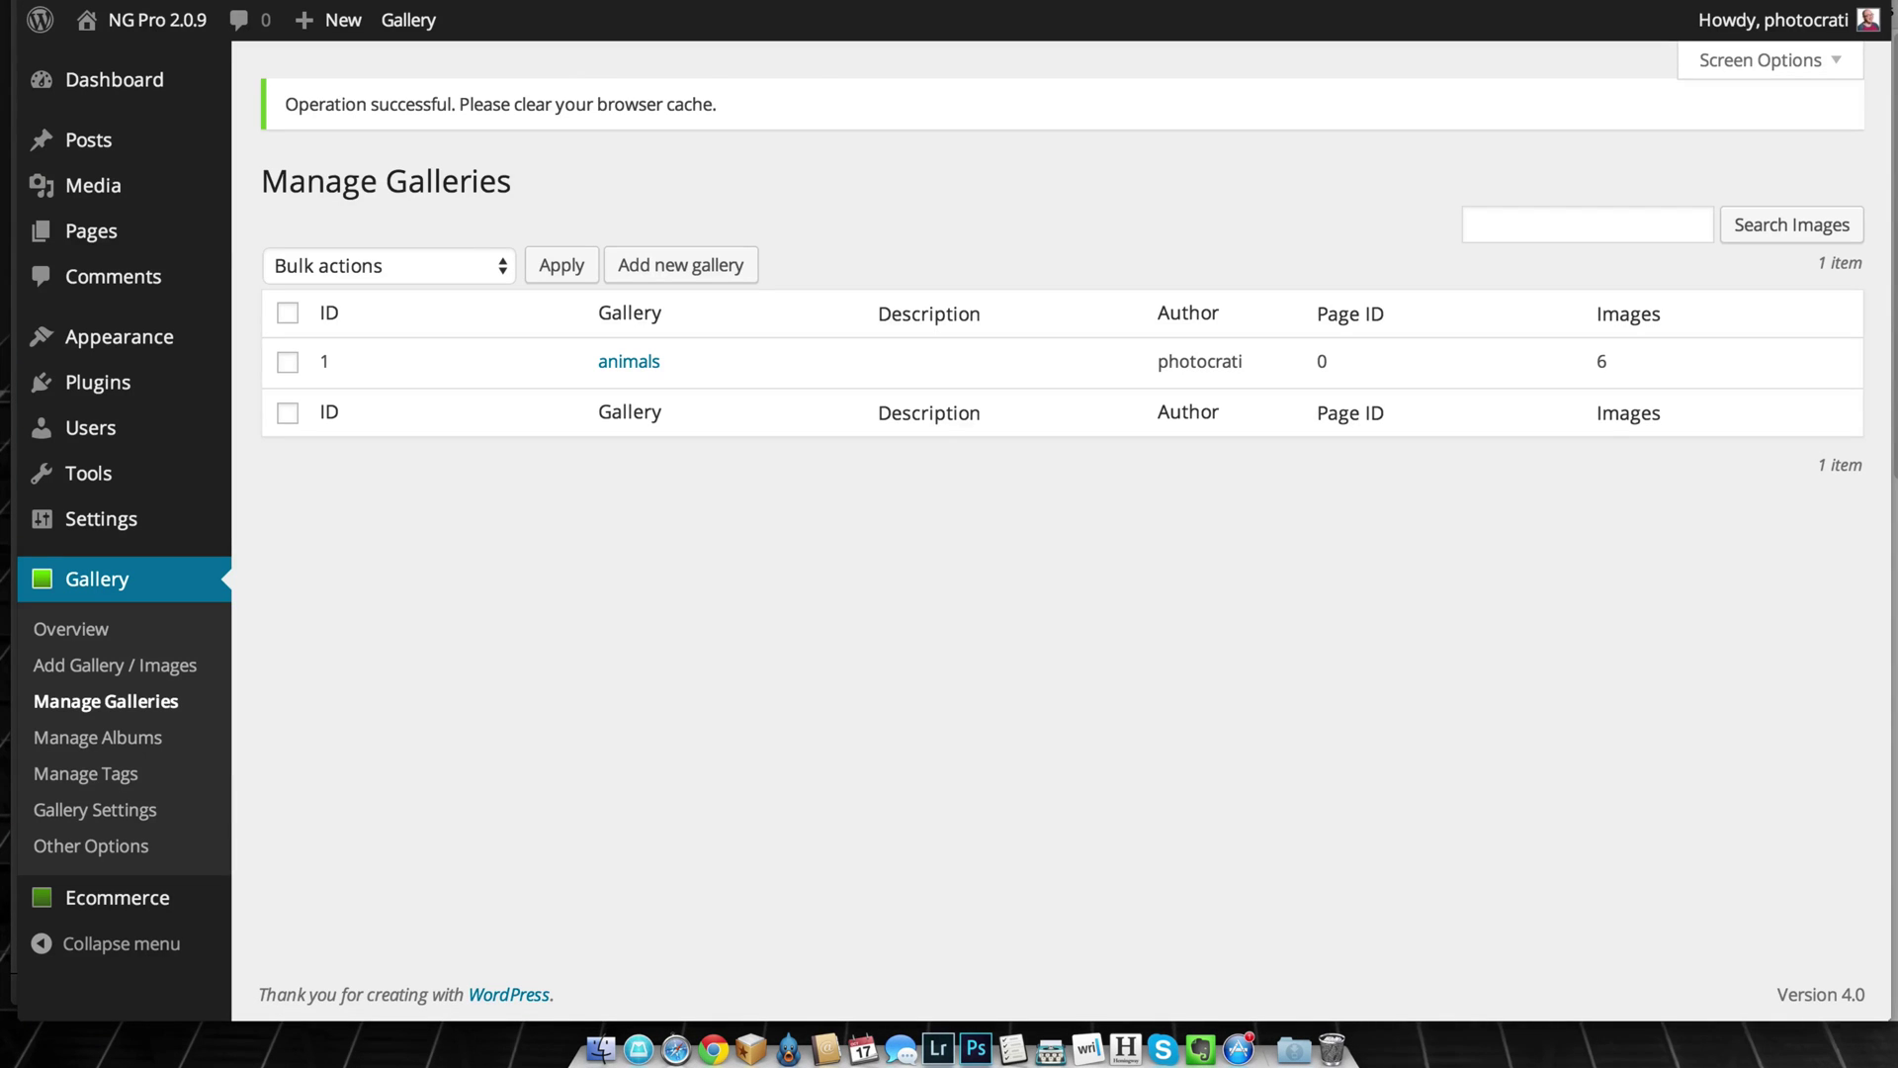
Reload the full-size gallery image to verify it is unwatermarked, then return to the galleries list
key(ctrl+Tab)
key(super+r)
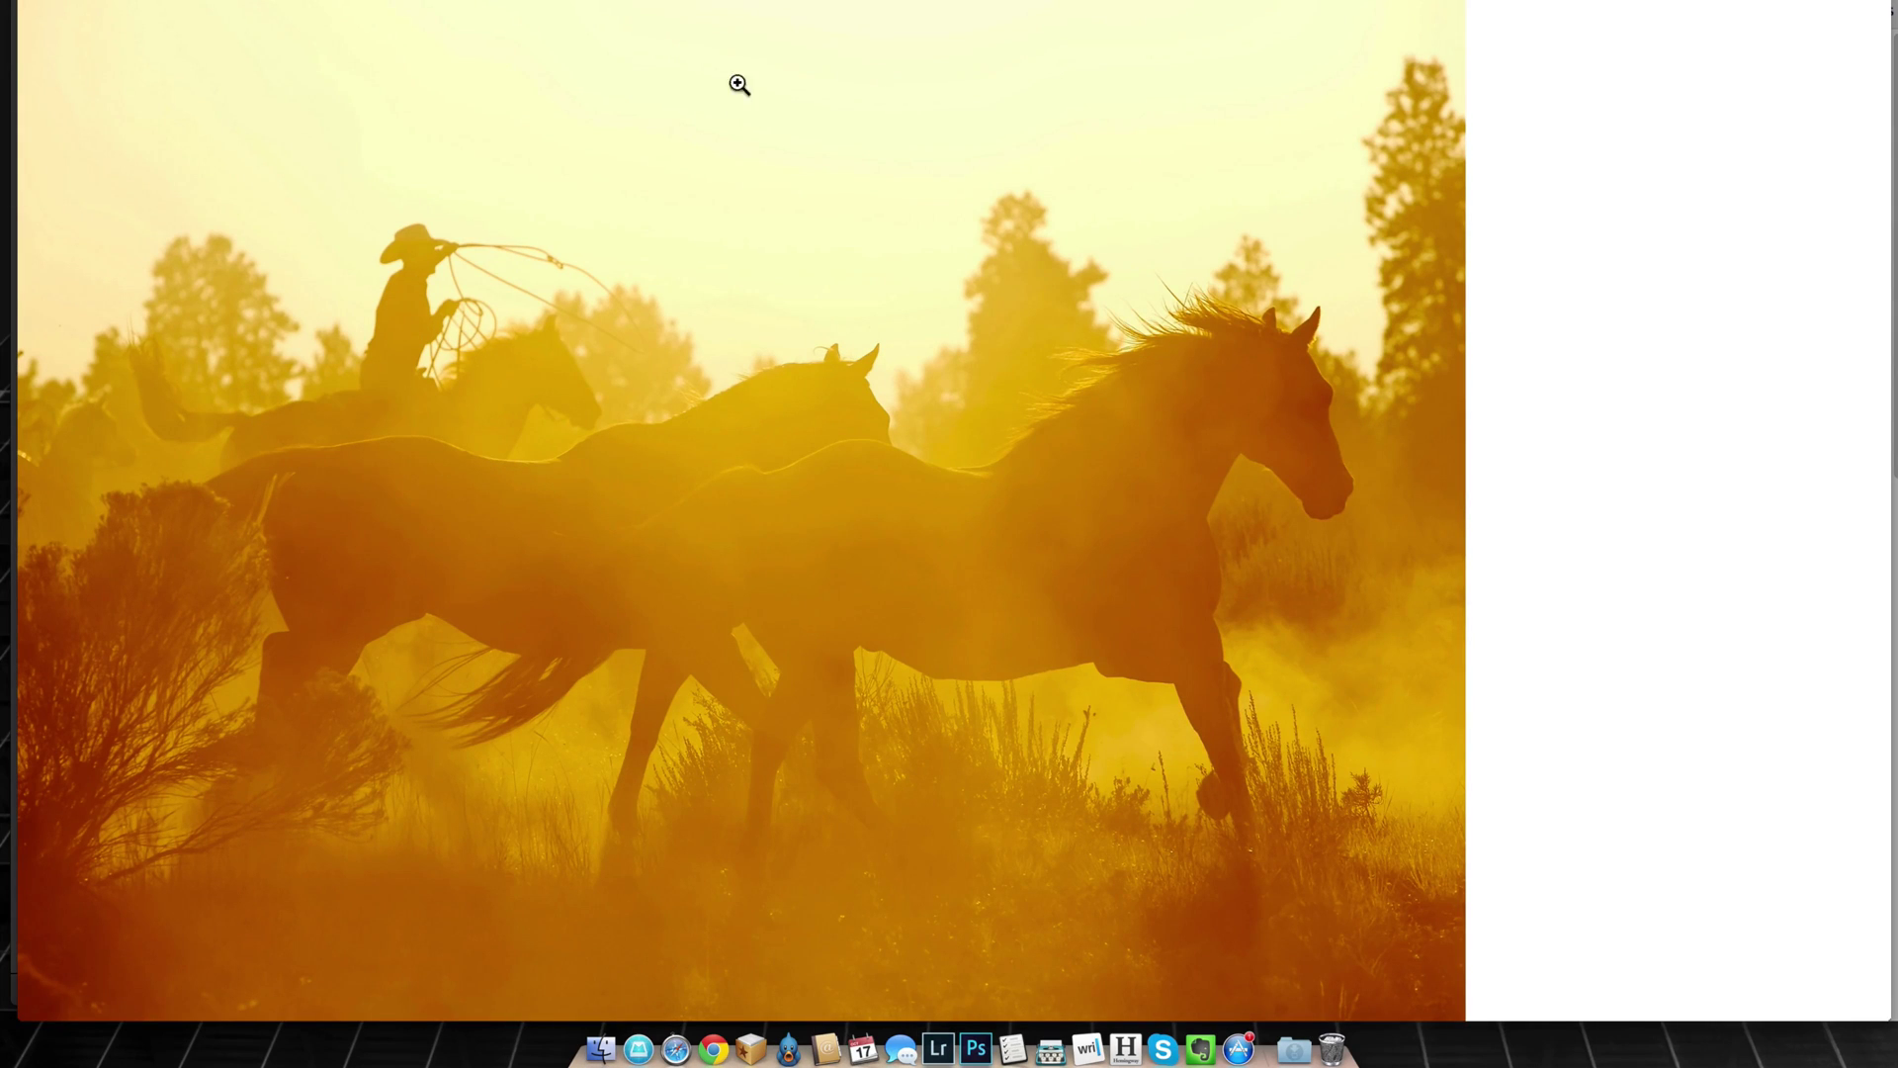
key(ctrl+shift+Tab)
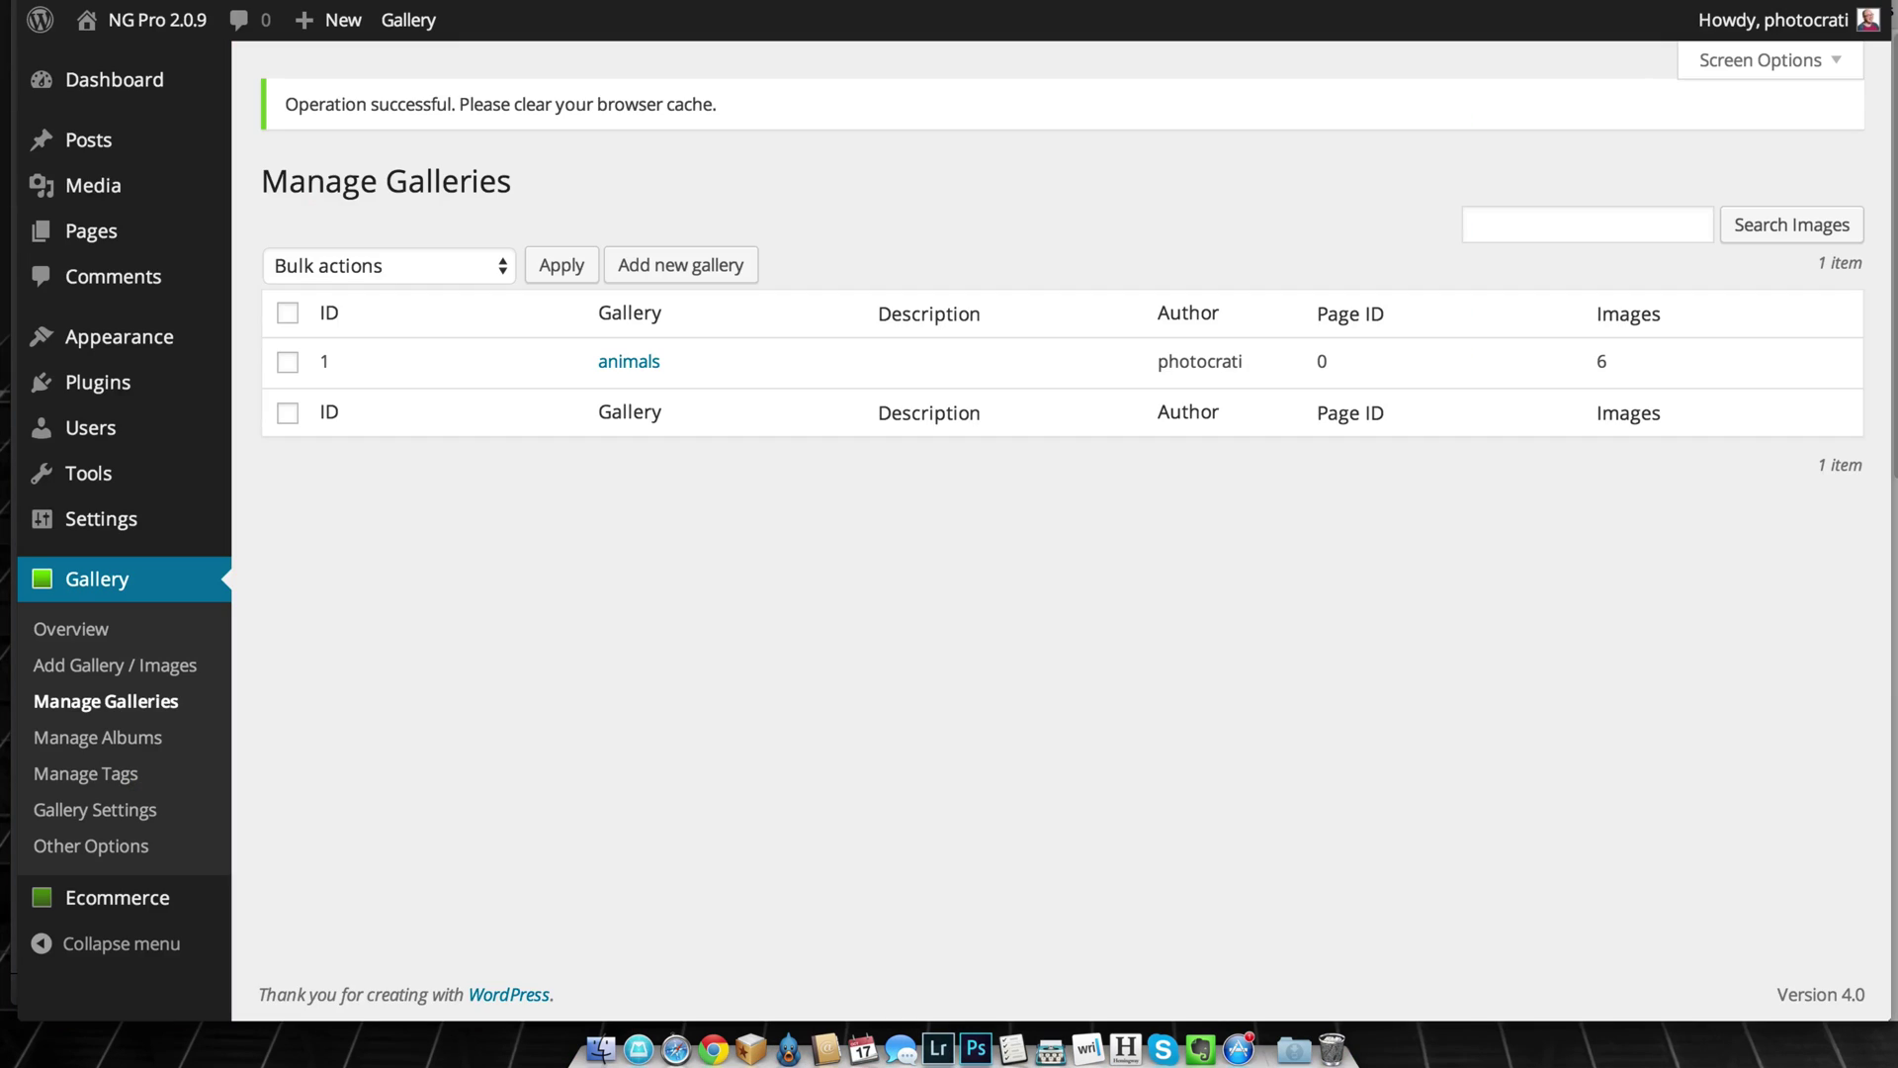
Select all galleries and run the Set watermark bulk action once more, confirming with Enter
click(287, 362)
click(390, 263)
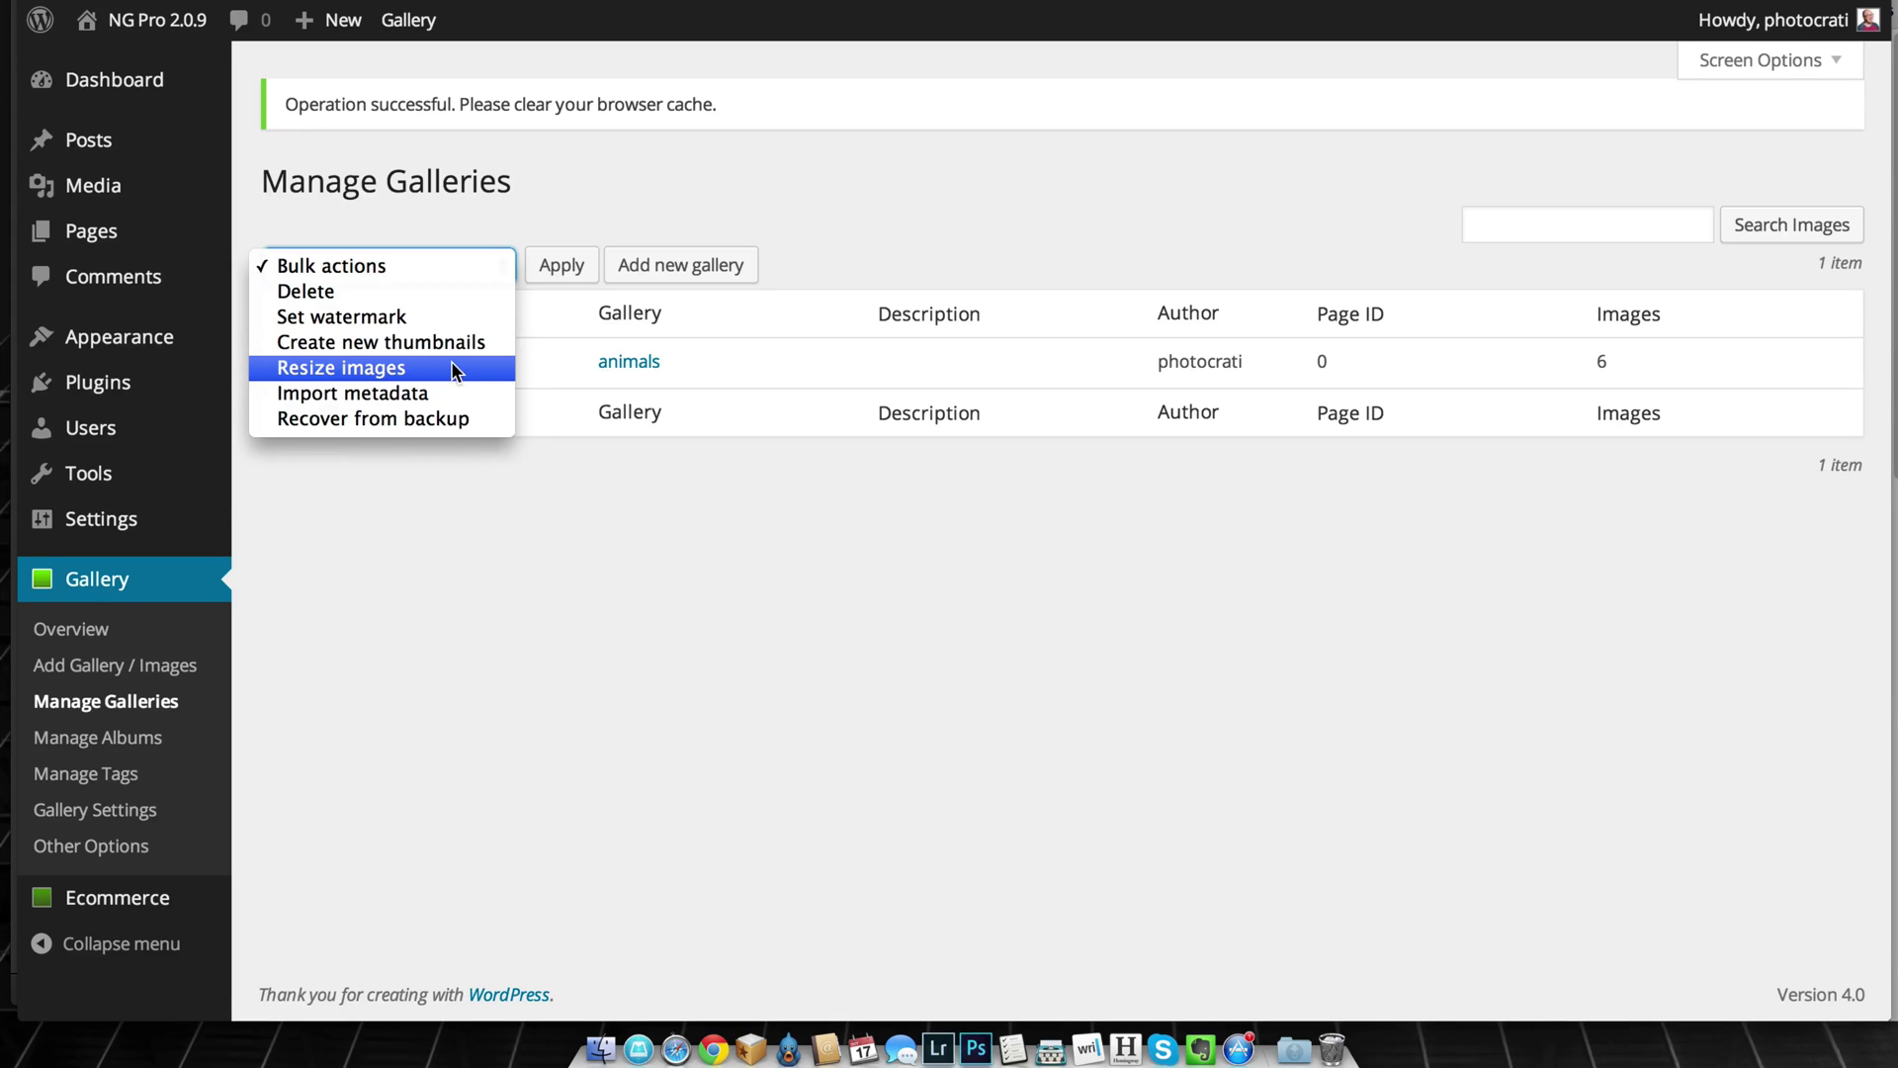
click(504, 312)
click(562, 265)
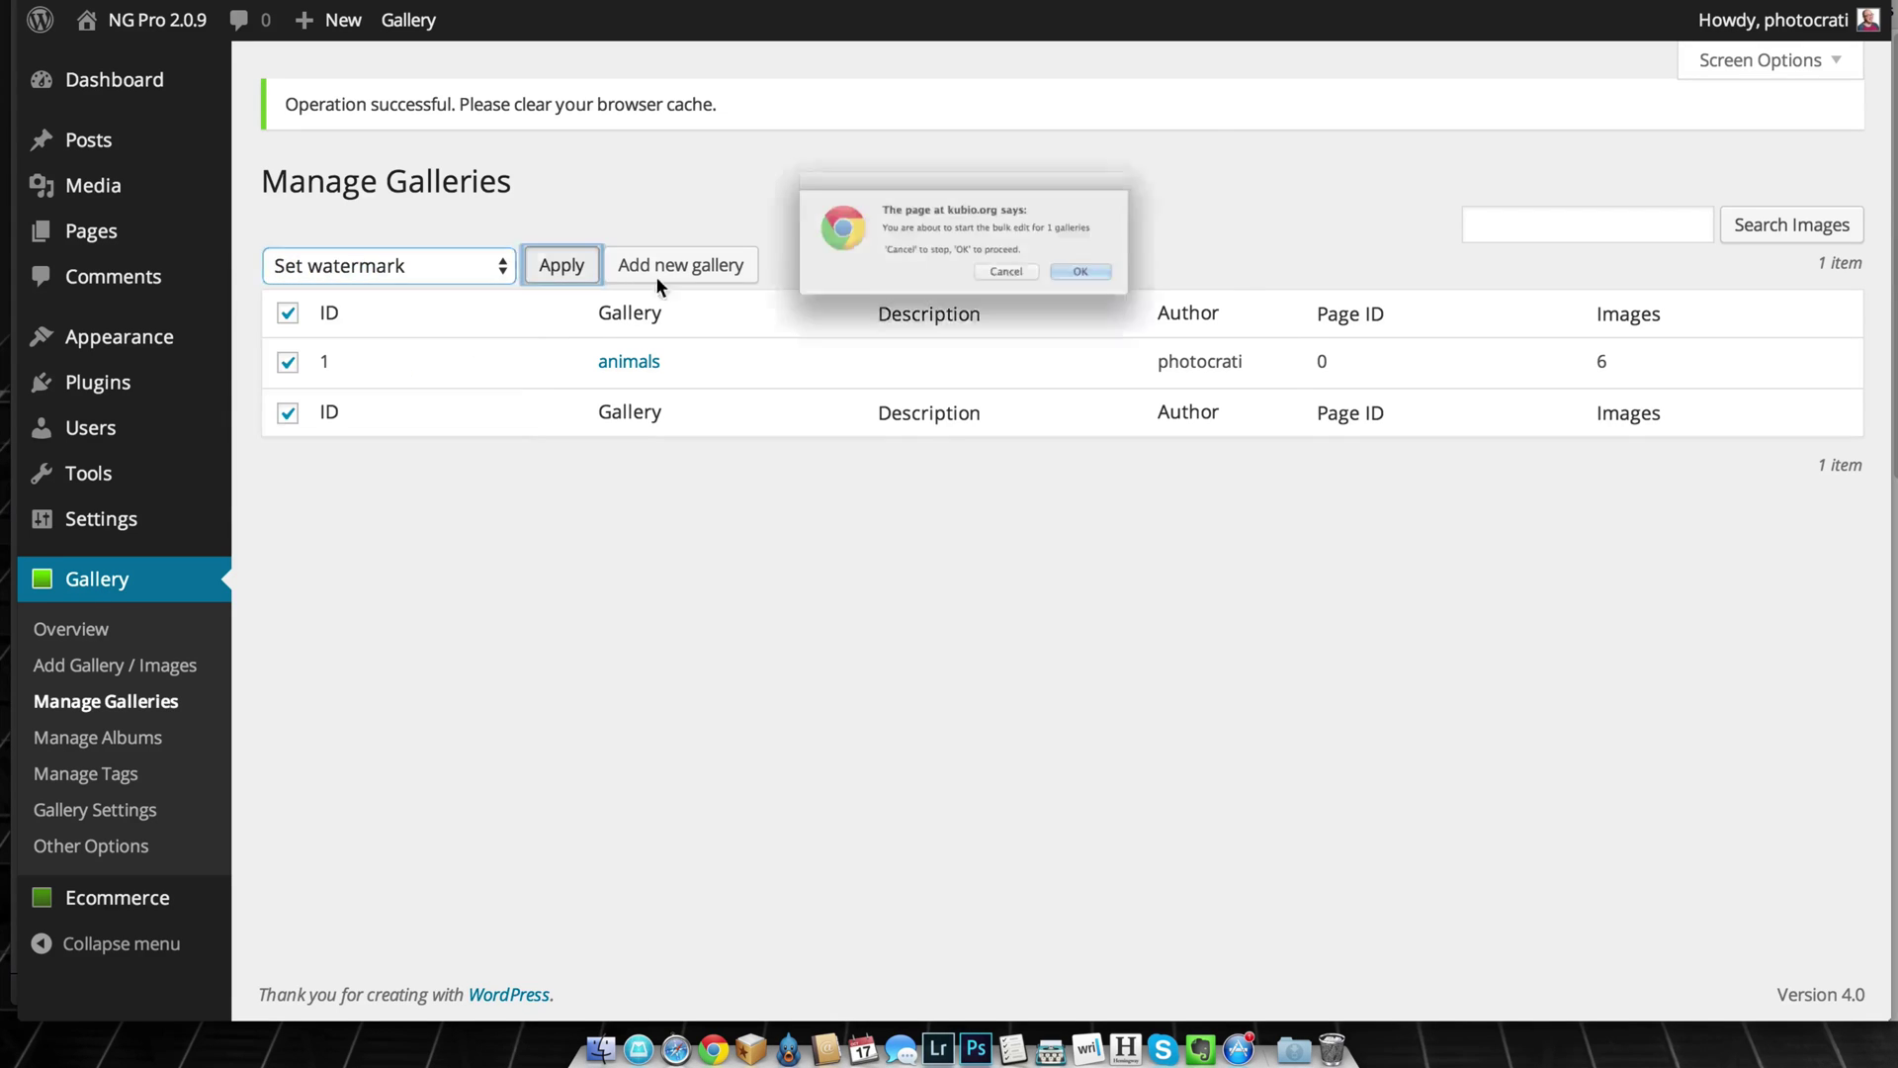
key(Return)
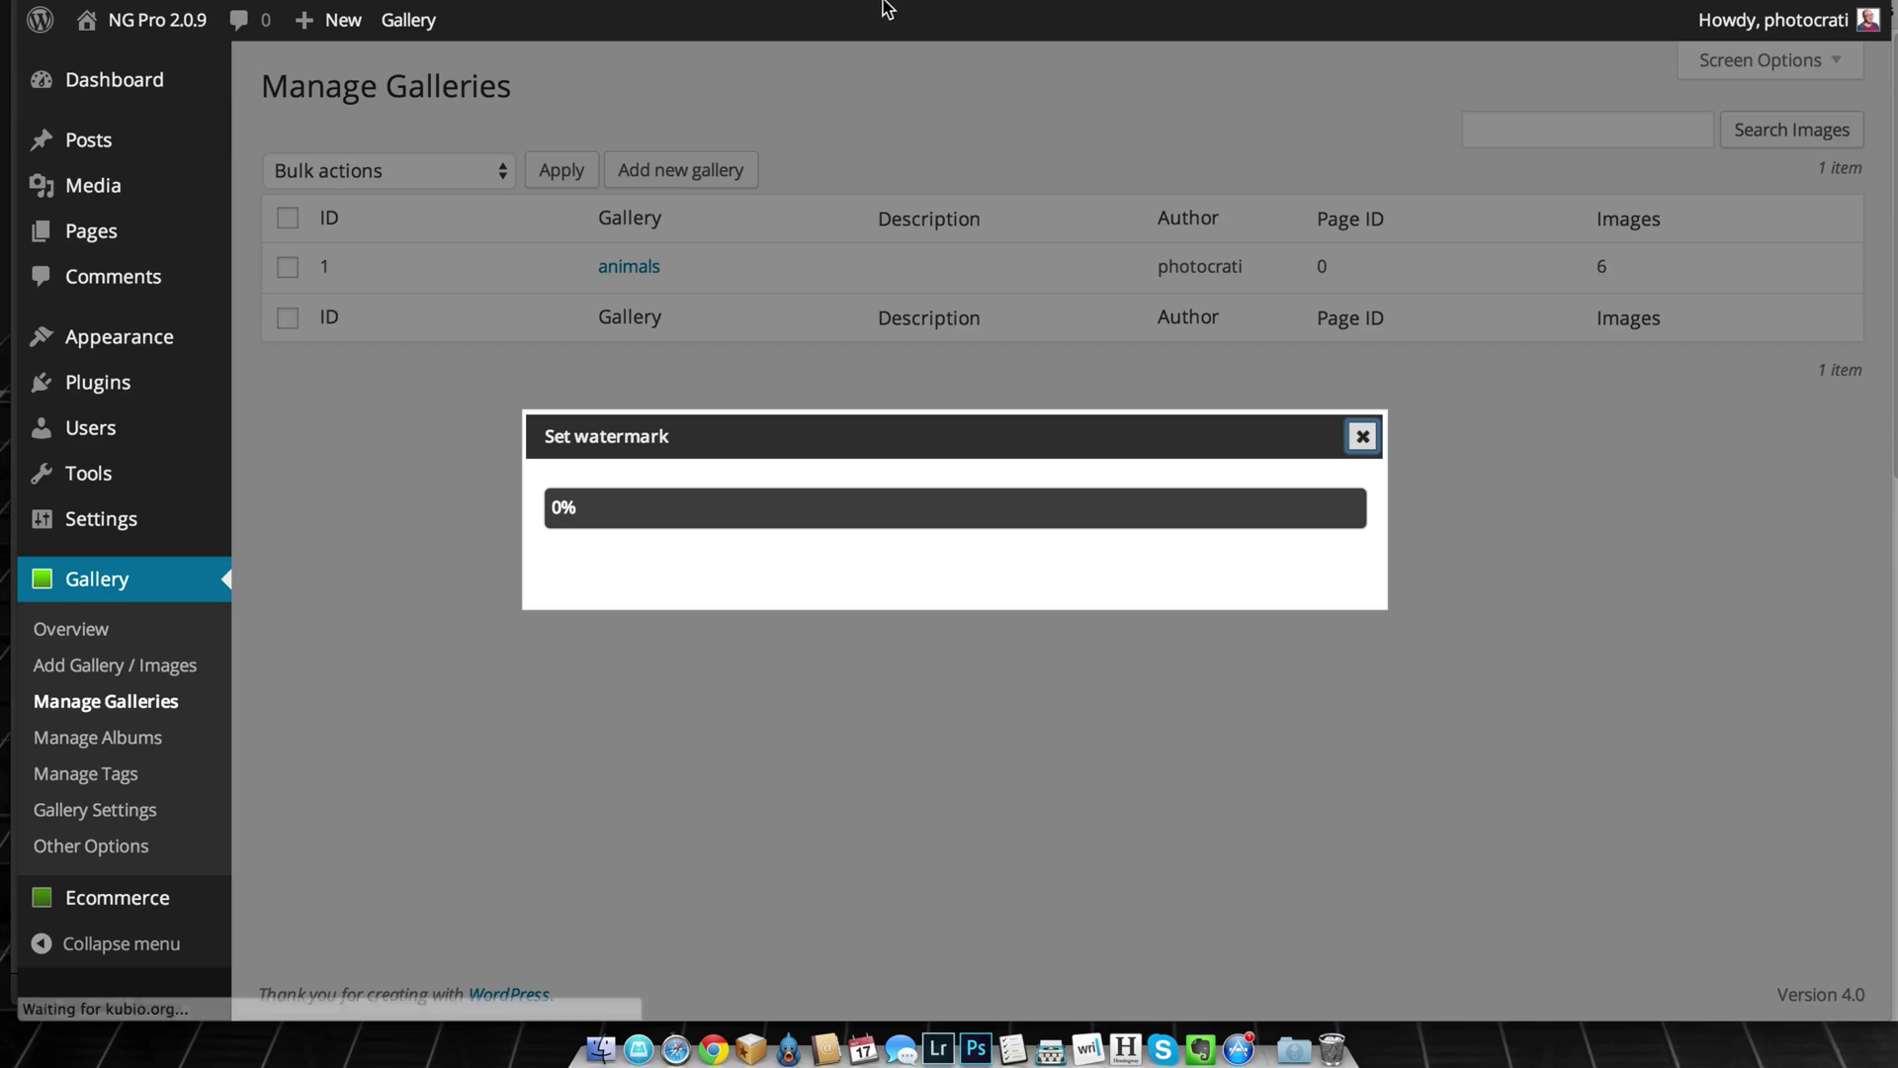